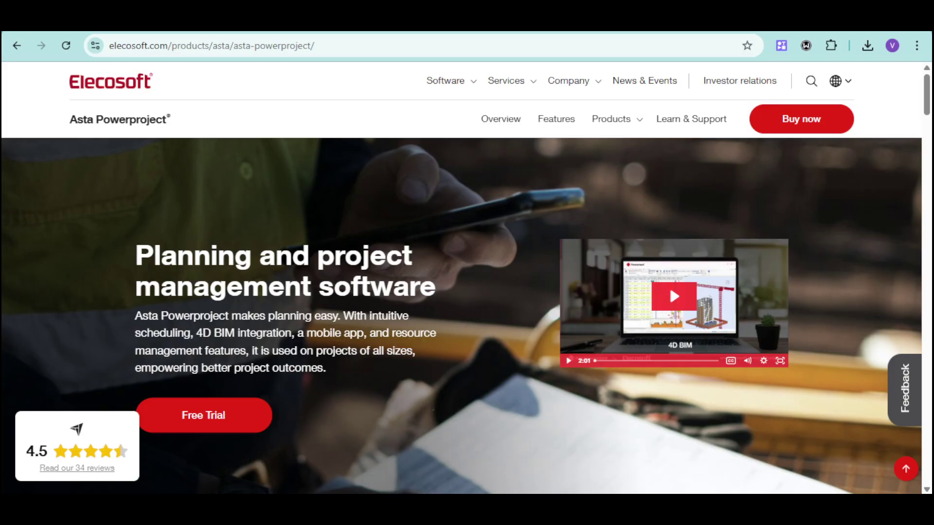
Step: Scroll back to the top of the Elecosoft Asta Powerproject product page to reach the Free Trial button
scroll(786, 360, down, 1)
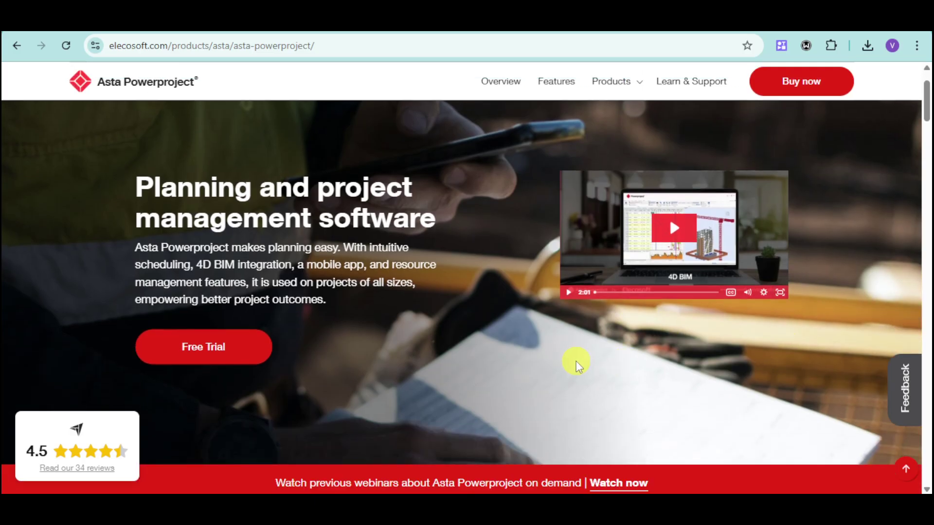
scroll(576, 362, up, 1)
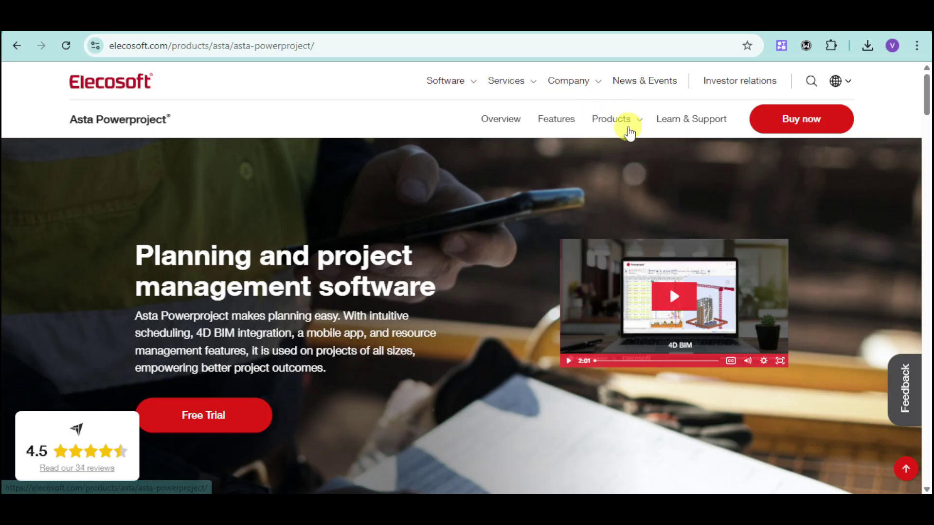
mouse_move(625, 125)
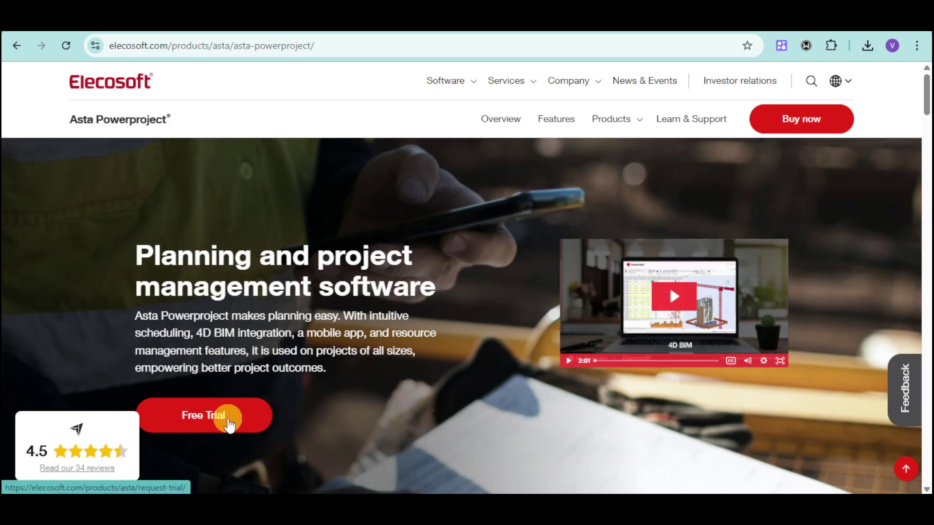
Step: Open the free trial form, tick Asta Powerproject as the software of interest, and show recent downloads
click(228, 420)
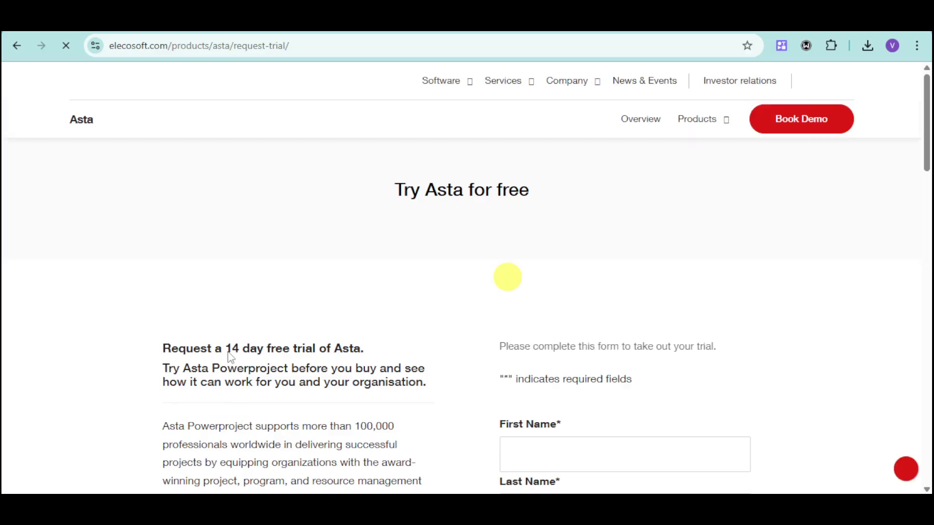
scroll(678, 293, down, 3)
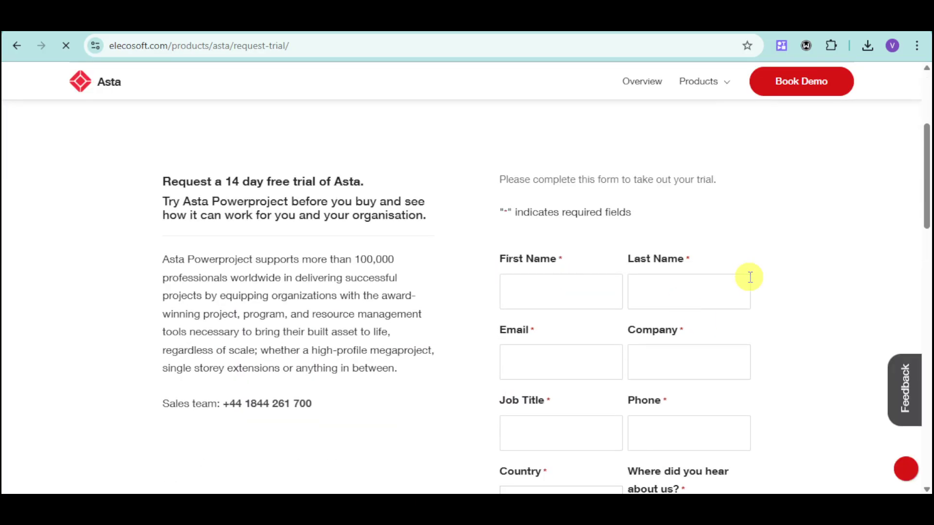
scroll(749, 275, down, 1)
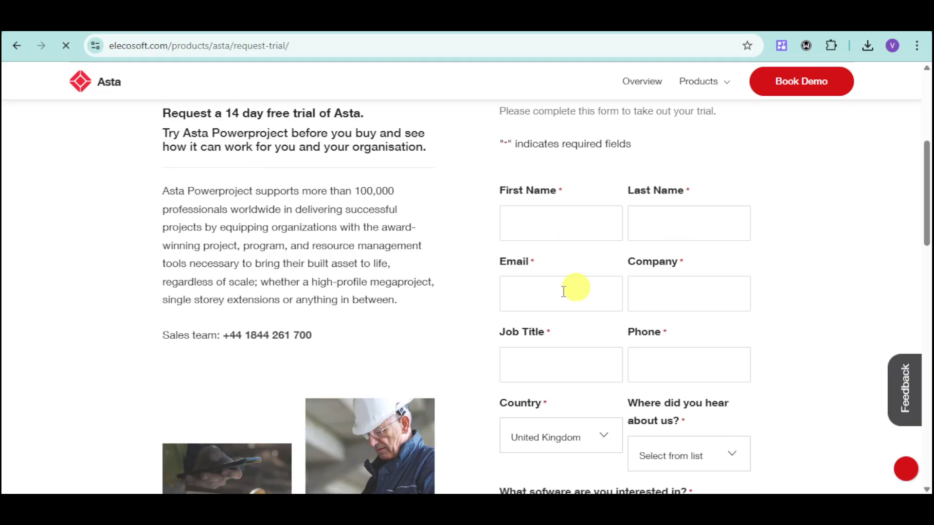
scroll(686, 303, down, 3)
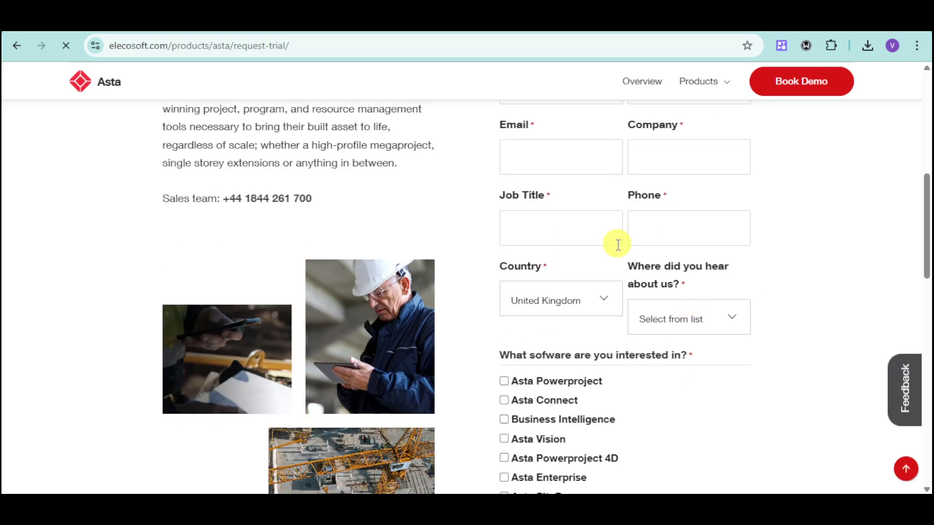
scroll(702, 252, down, 1)
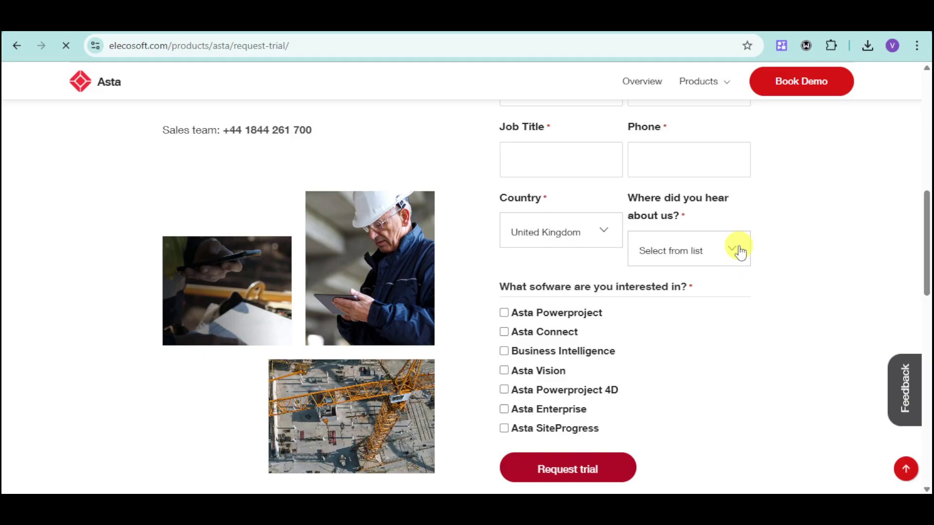
scroll(738, 253, down, 2)
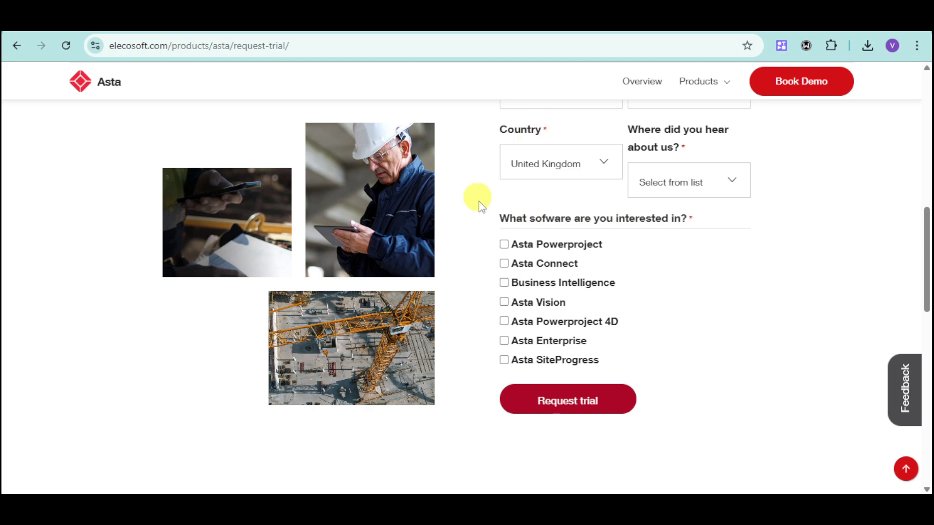
click(506, 246)
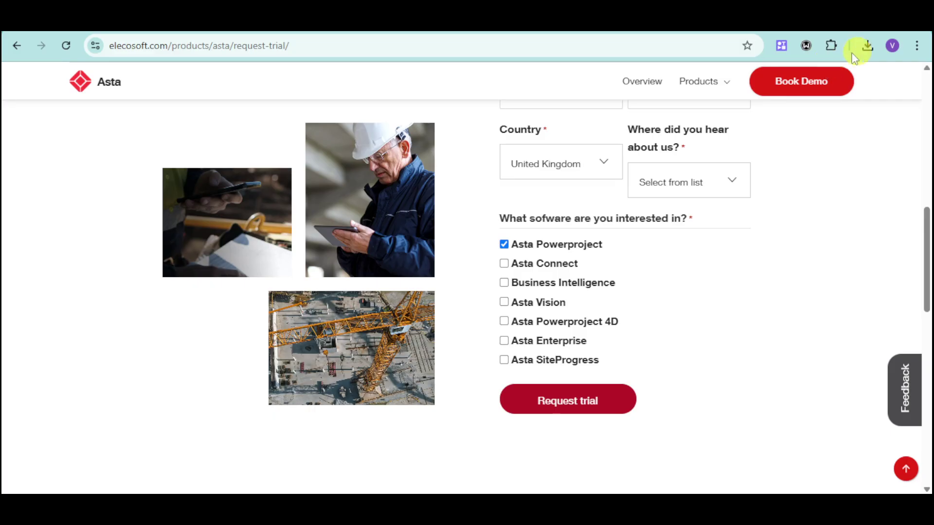
click(869, 45)
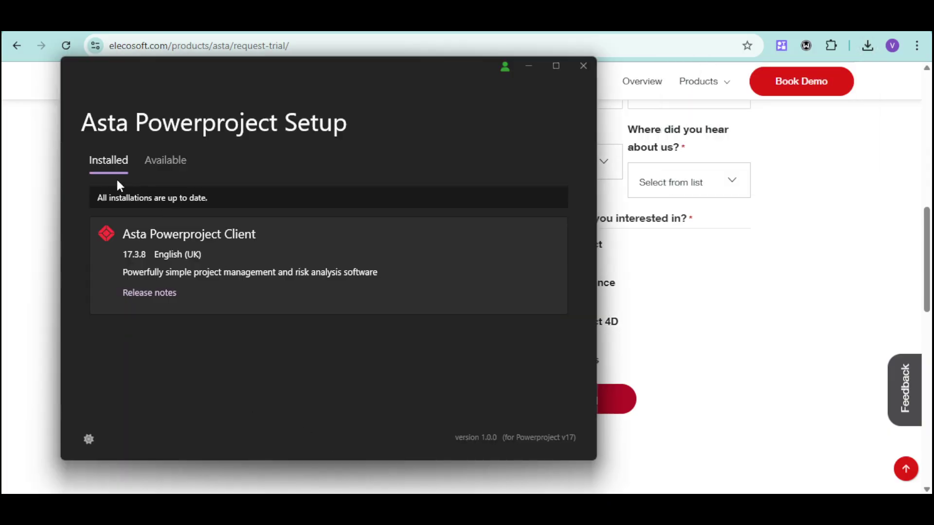
Step: Check for other available installations, then confirm Asta Powerproject Client 17.3.8 (English UK) is installed
click(175, 158)
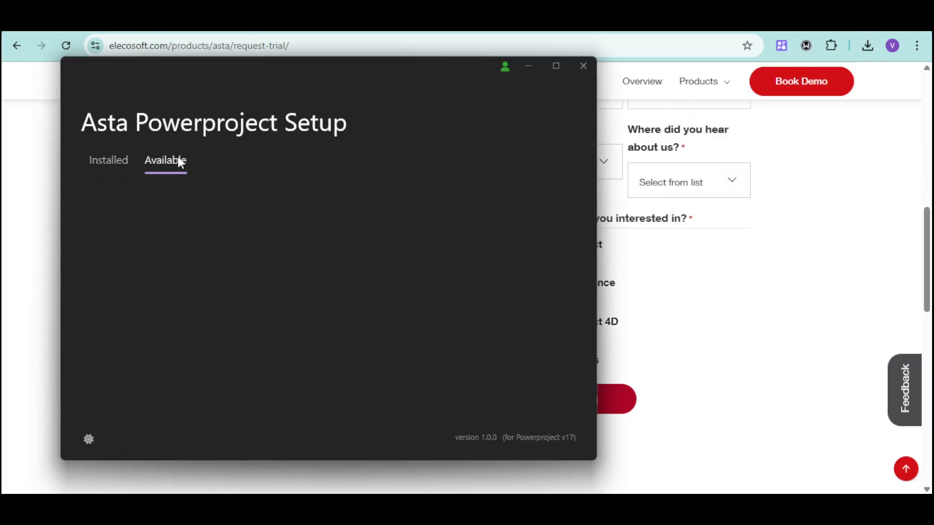
click(110, 166)
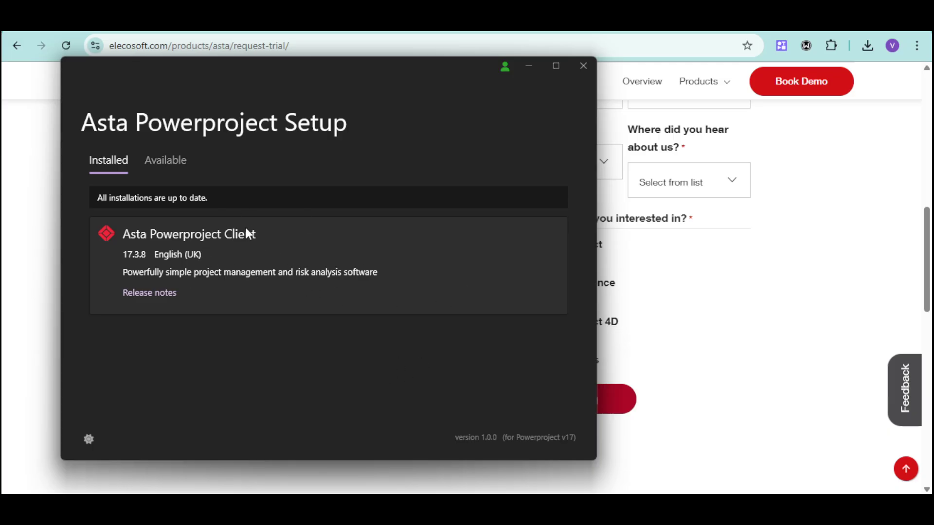
Step: Maximise the new project window and name the project file 'sMITH hOUSE'
click(745, 318)
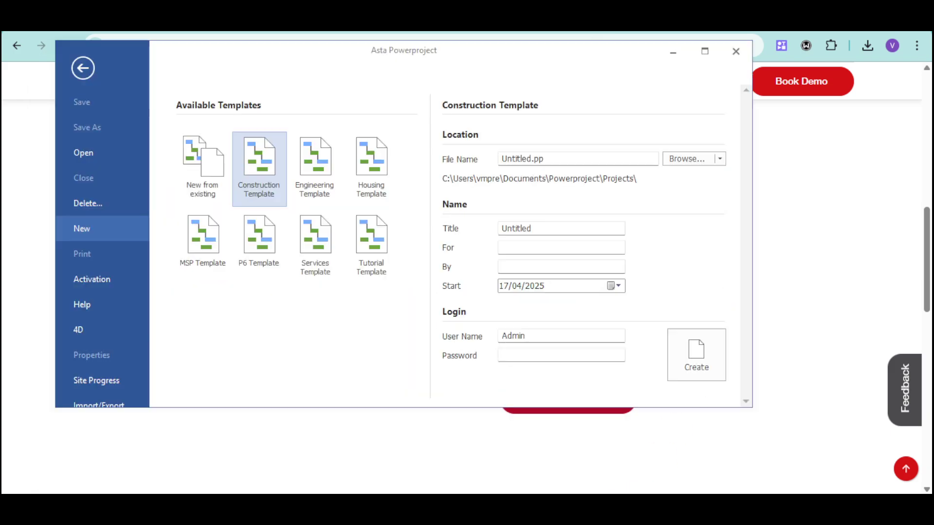
click(700, 51)
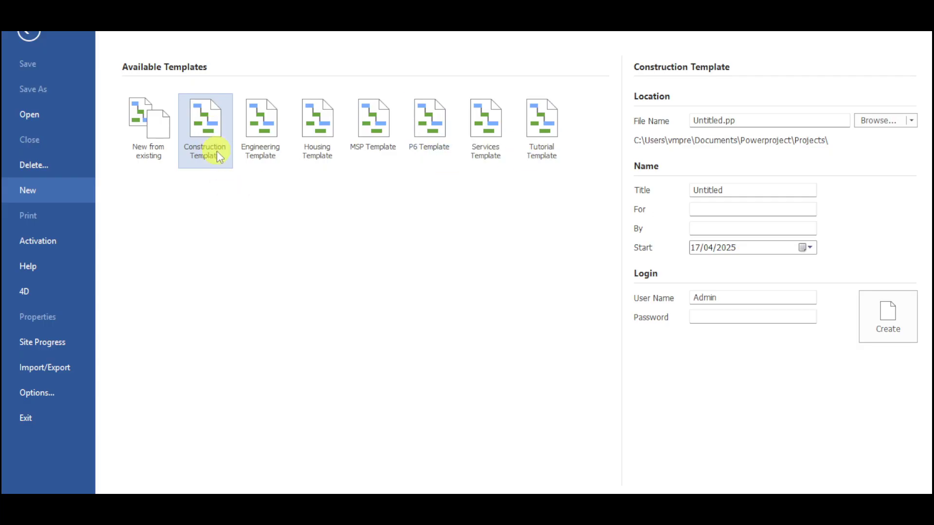
click(709, 121)
click(709, 122)
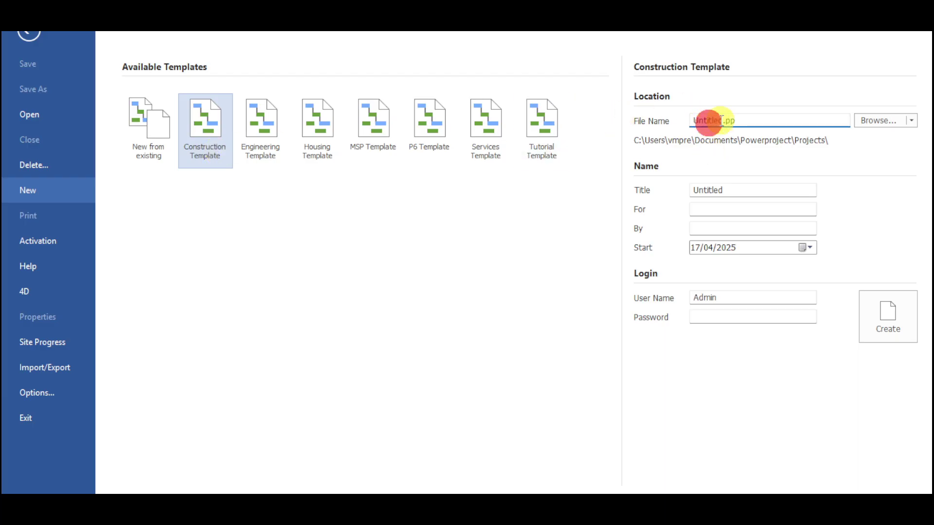
double_click(720, 121)
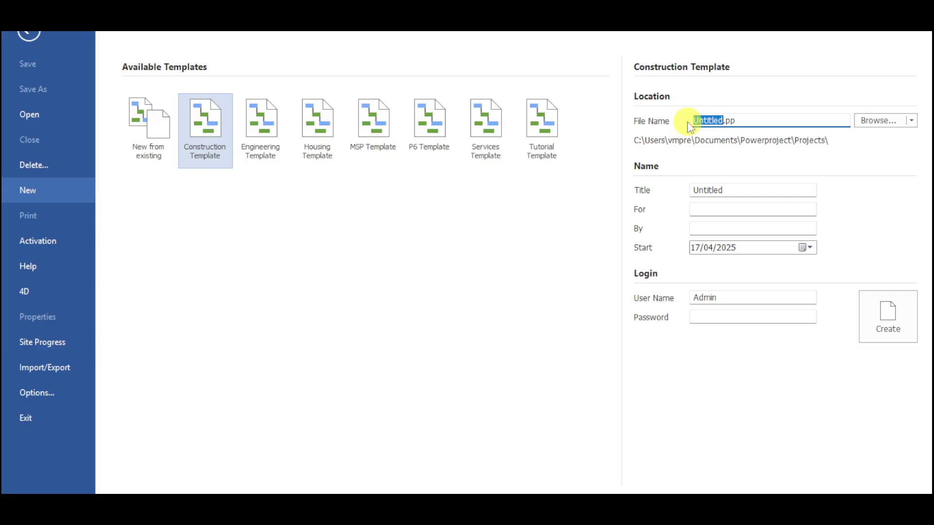
text(sMITH hOUSE)
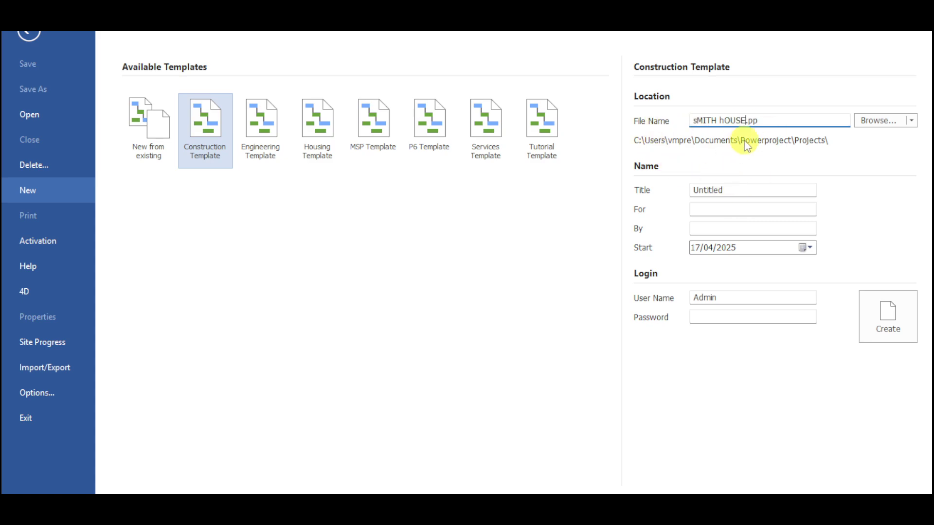
Step: Title the project Smith House, fill in the client and planner fields, and create it
double_click(736, 190)
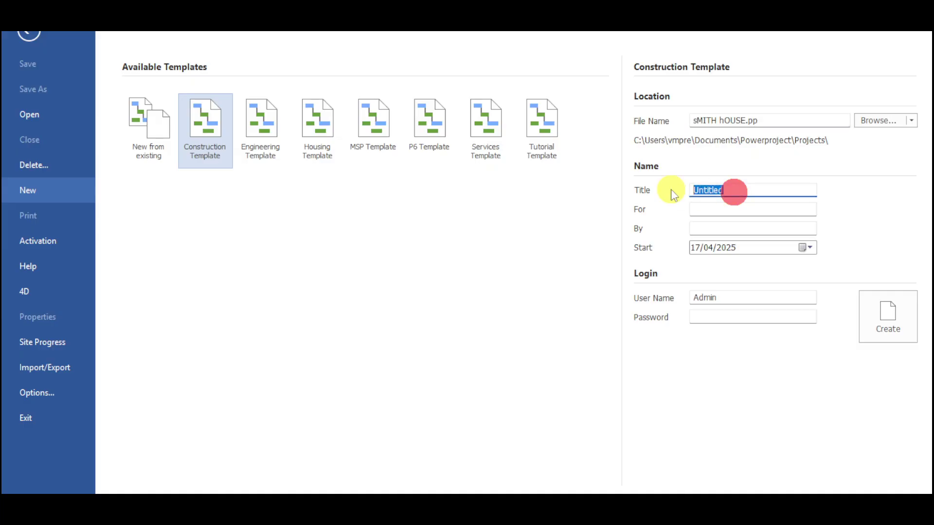
text(Smith House)
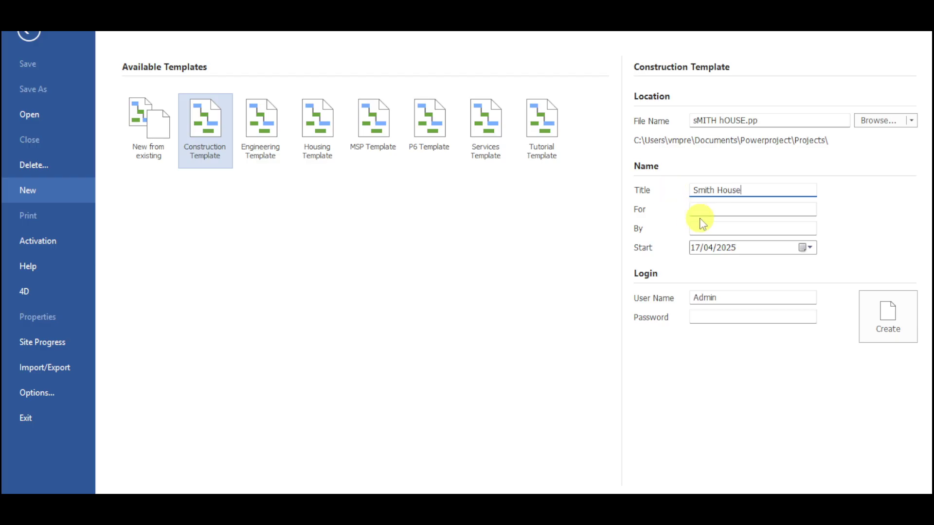
click(721, 206)
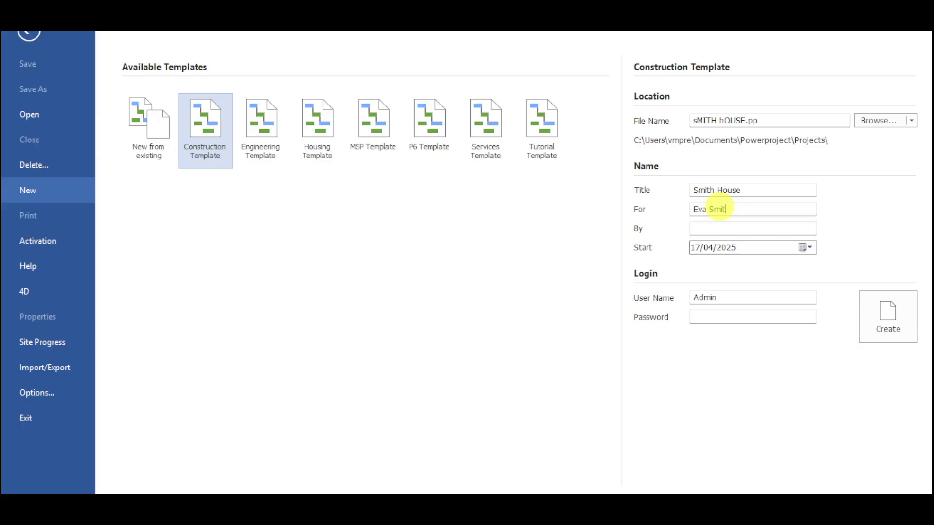
click(737, 227)
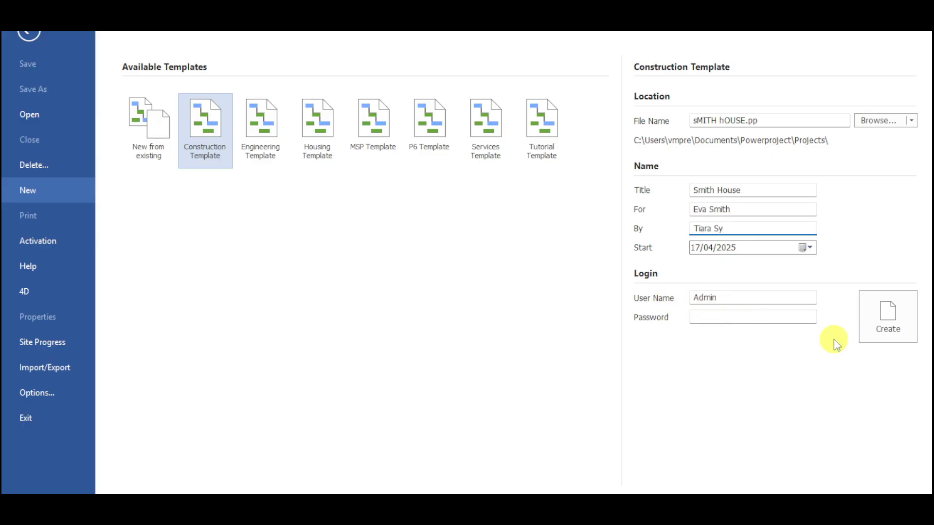
click(888, 317)
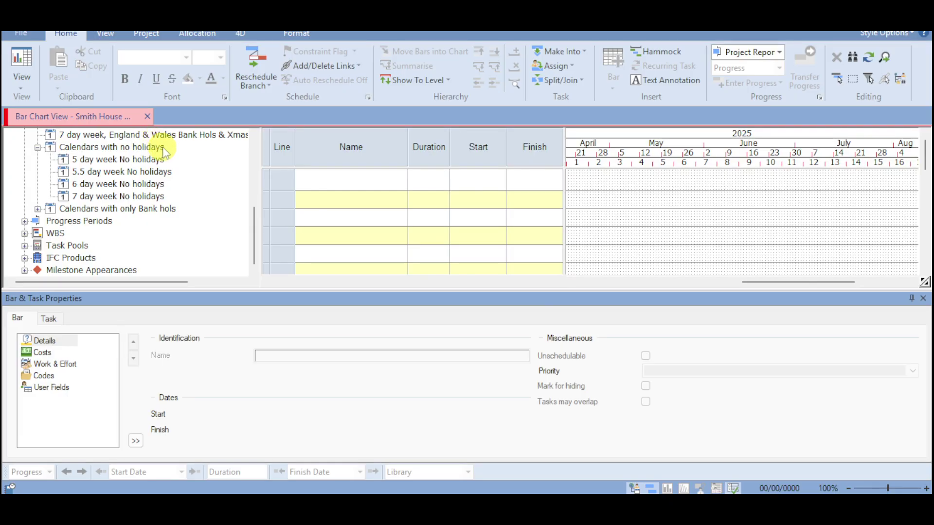
Step: Enter Foundation as the first task's name and attempt to give it a duration
scroll(168, 210, up, 5)
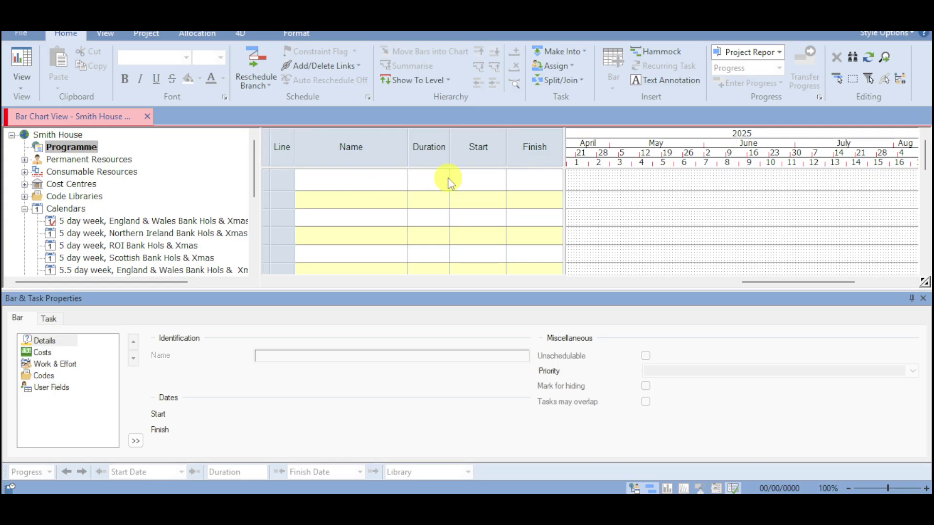
click(345, 186)
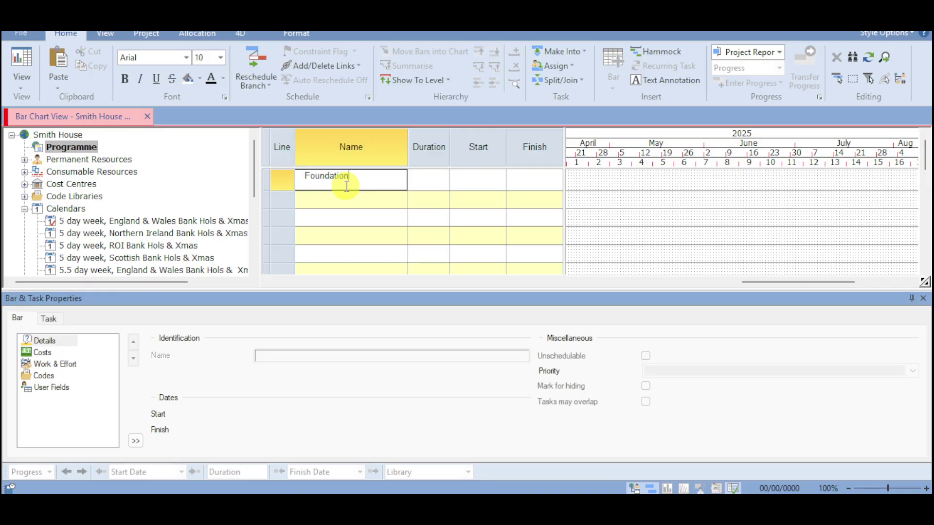
click(420, 182)
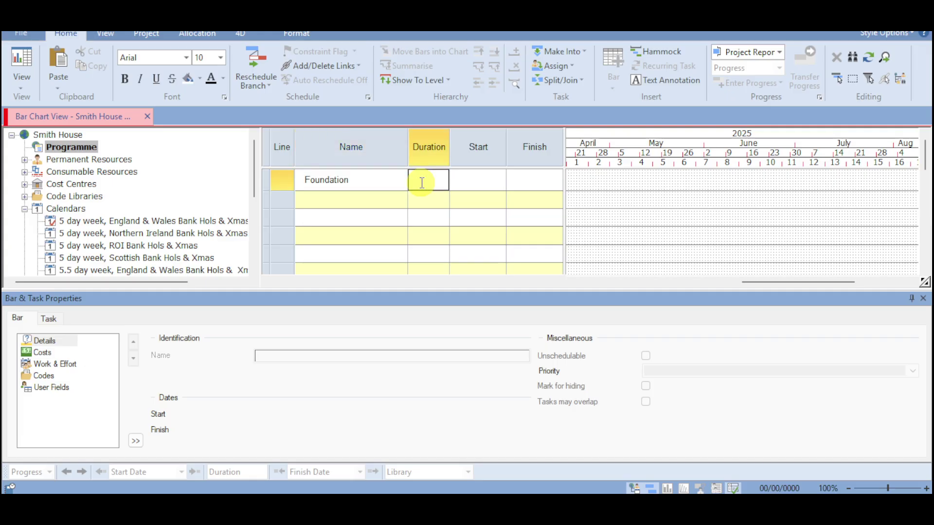
click(470, 177)
click(477, 183)
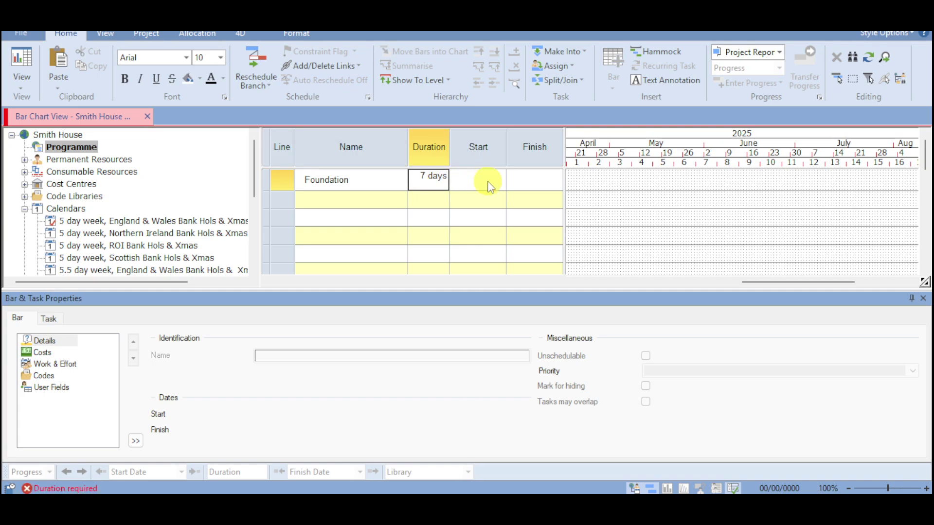
click(486, 181)
click(541, 180)
click(531, 267)
Step: Expand Permanent Resources and open the chart for the Crane resource
click(25, 160)
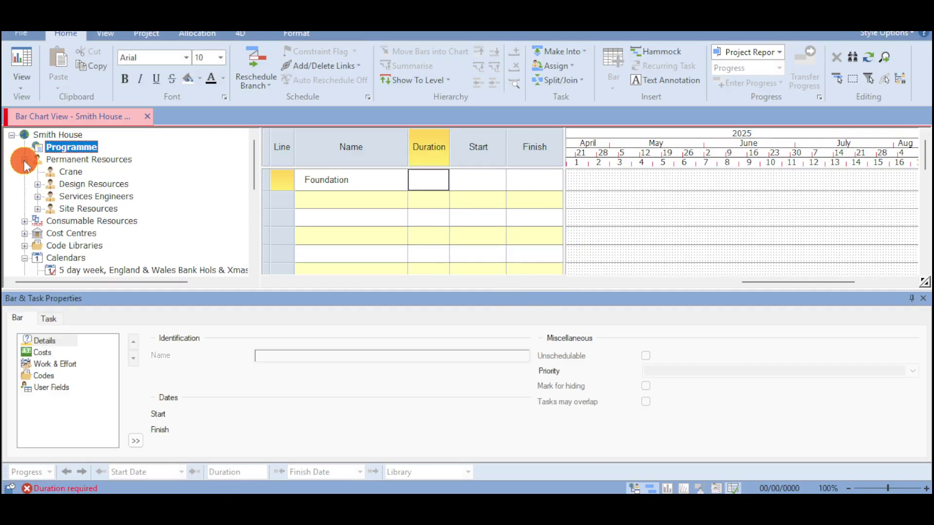
click(76, 160)
click(72, 172)
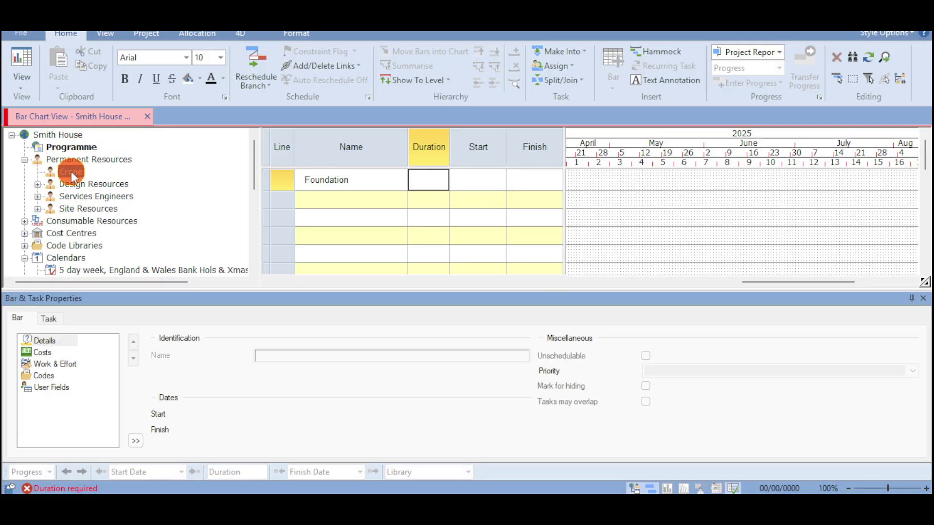
click(81, 185)
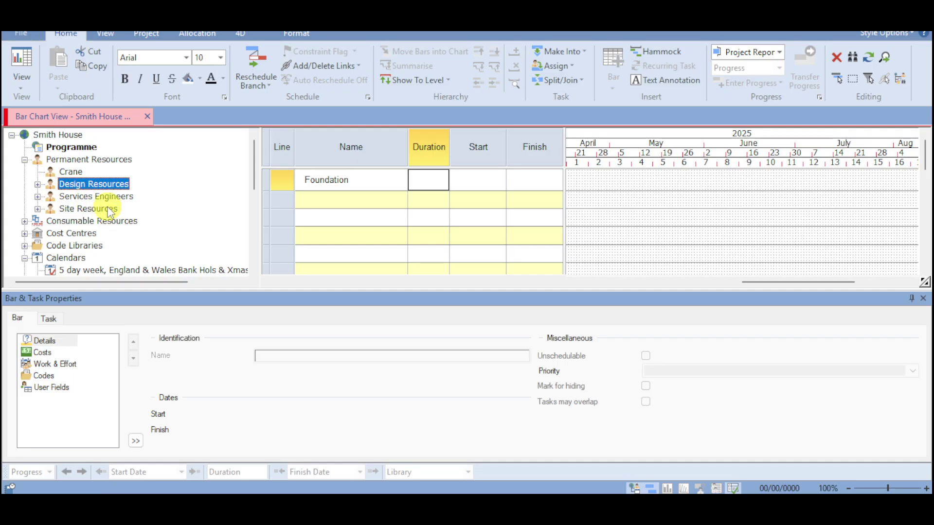
click(76, 170)
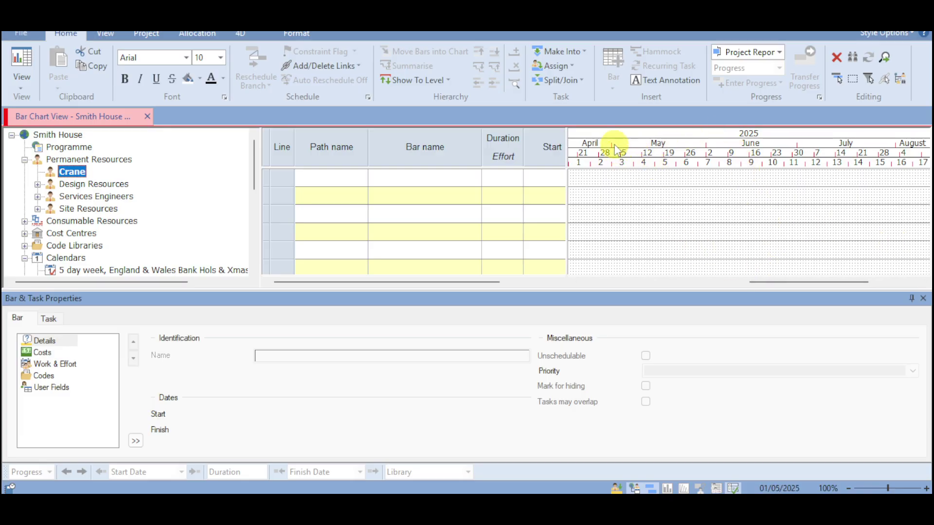
Step: Turn off the Properties View from the chart's shortcut menu to hide the task properties panel
click(578, 170)
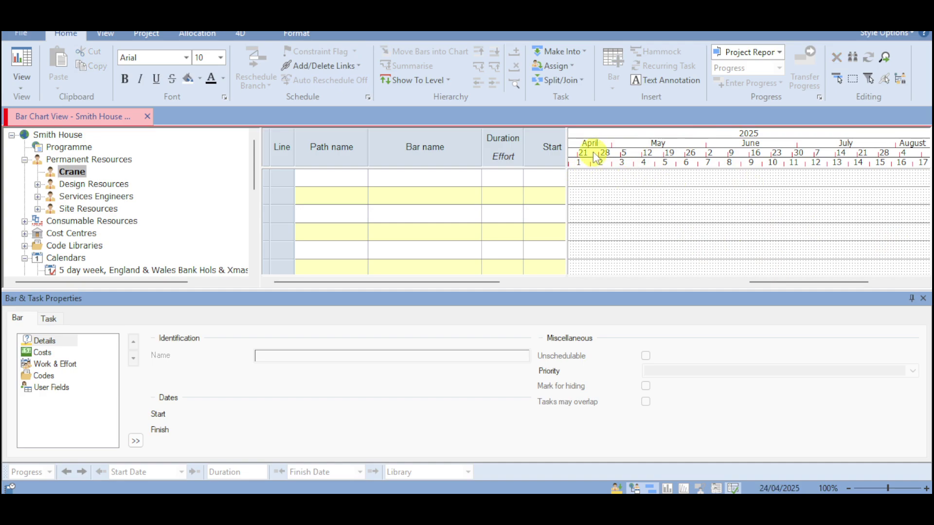
click(598, 139)
click(579, 173)
right_click(580, 172)
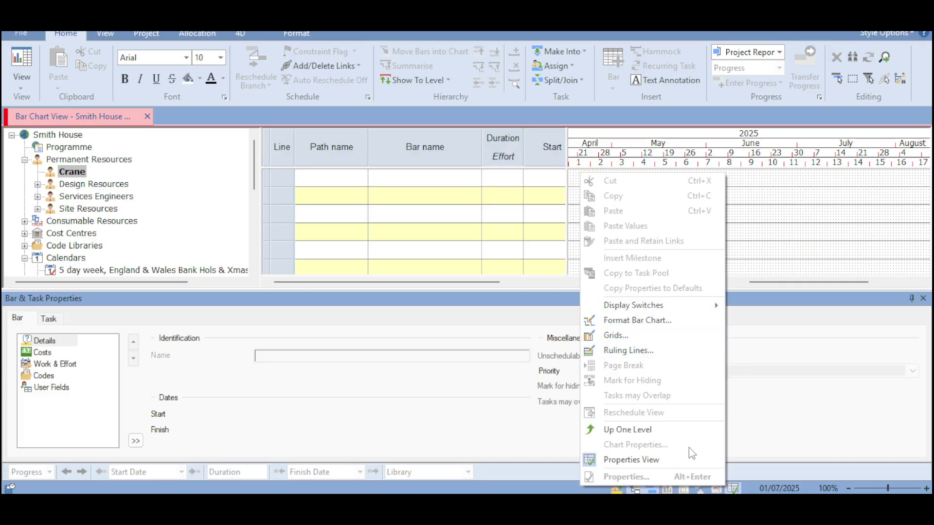
click(652, 460)
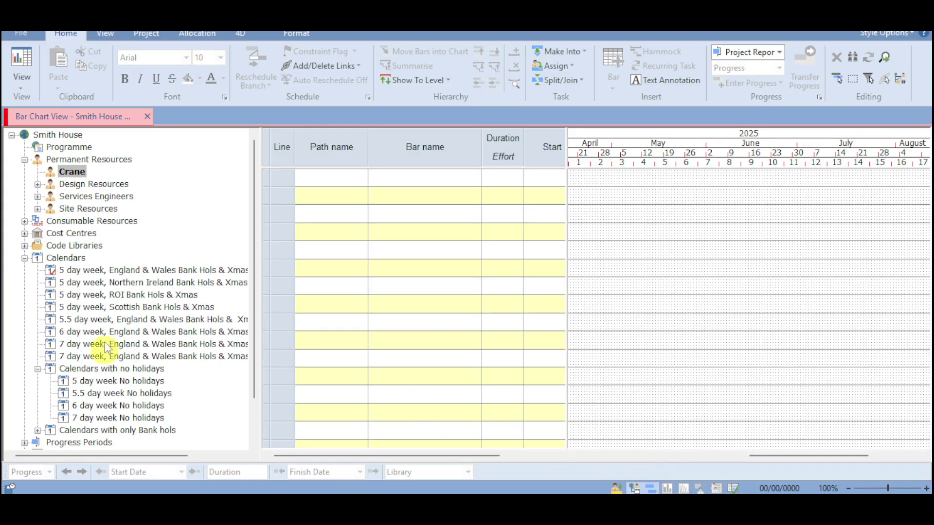
Step: Collapse Permanent Resources, expand Consumable Resources, and open the Bricks properties dialog
click(62, 223)
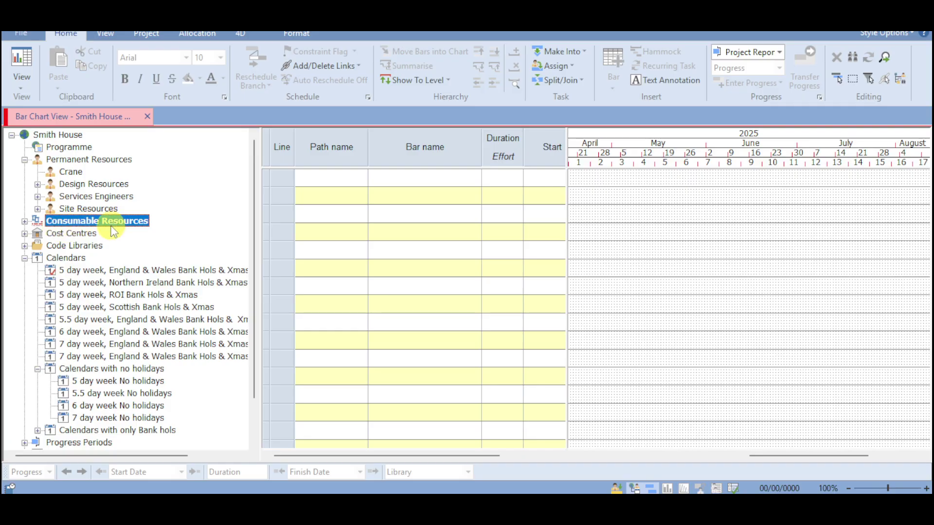
click(24, 160)
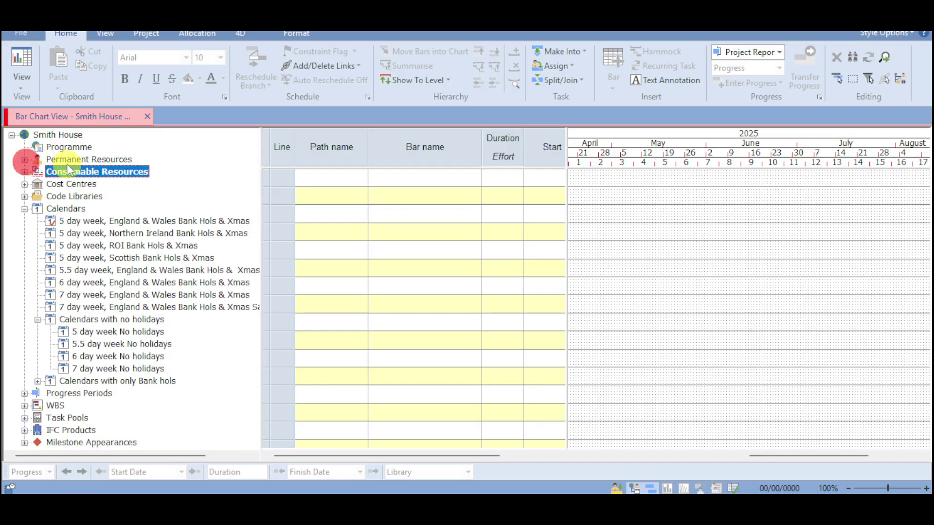
click(24, 172)
click(67, 185)
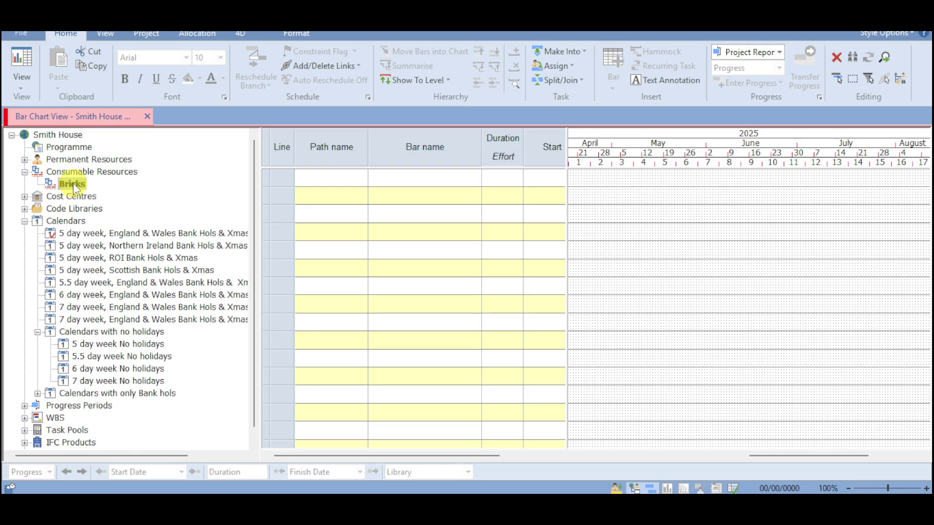
double_click(73, 182)
double_click(430, 110)
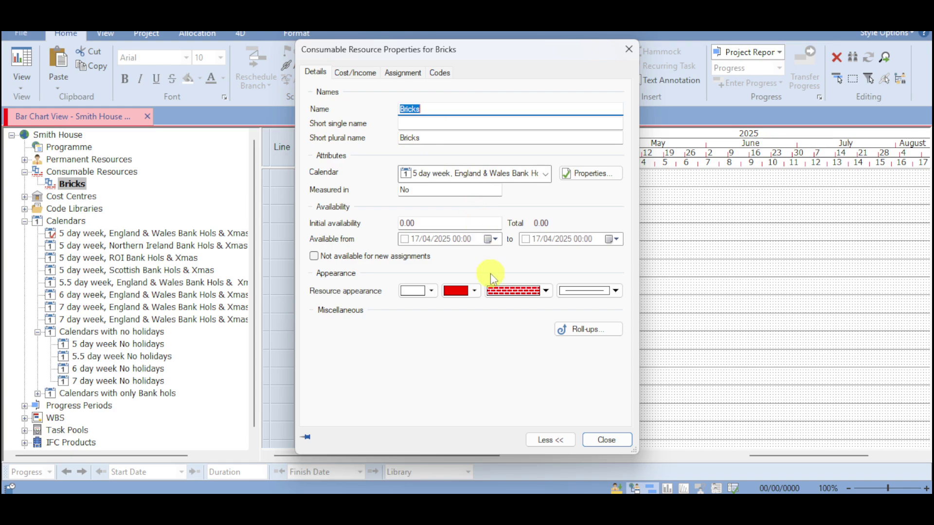
Step: Give Bricks an initial availability of 1000, then move to its Cost/Income settings
click(455, 220)
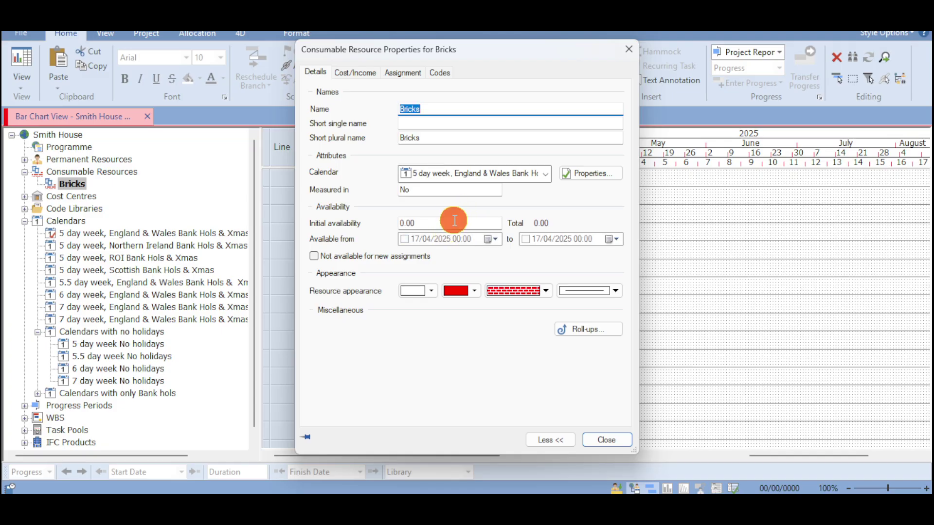
text(100)
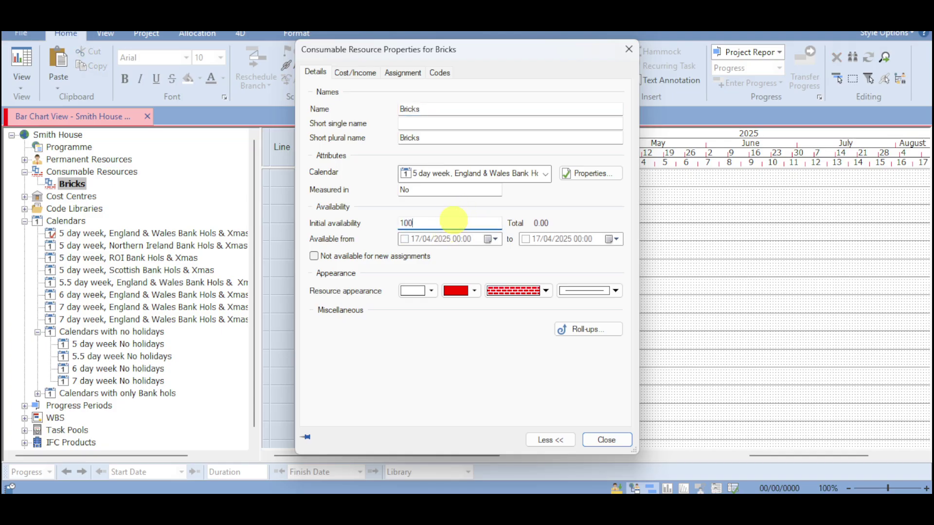
text(0)
click(475, 365)
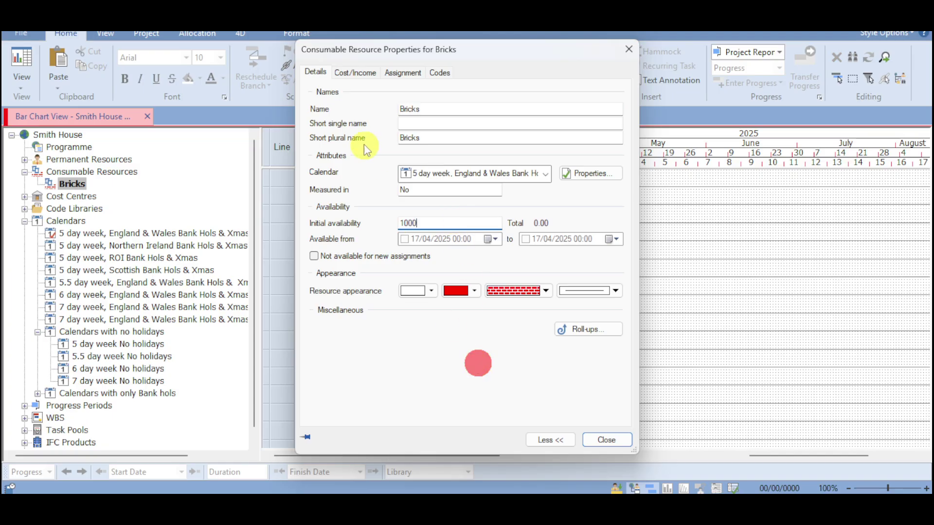
click(357, 74)
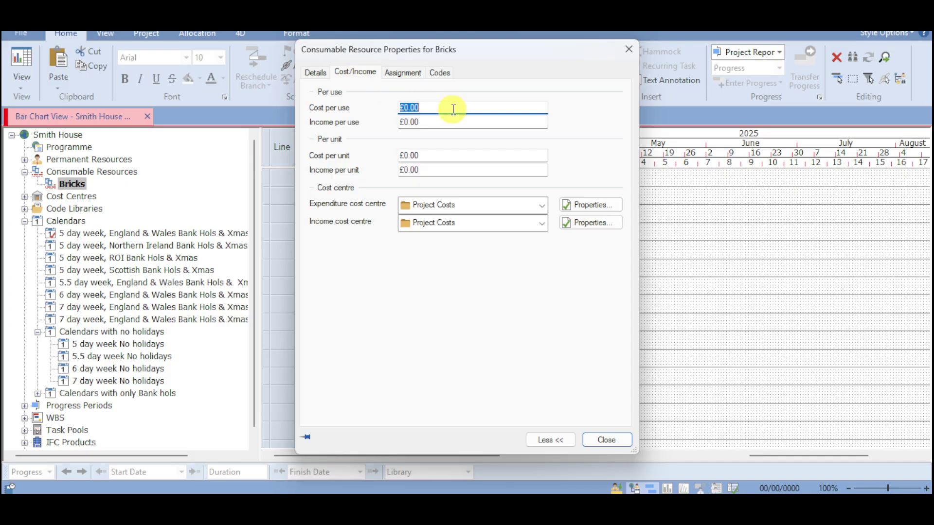
Step: Enter Bricks costs of £1,000 per use and £10 per unit, incomes £2,000 per use and 20 per unit
text(1000)
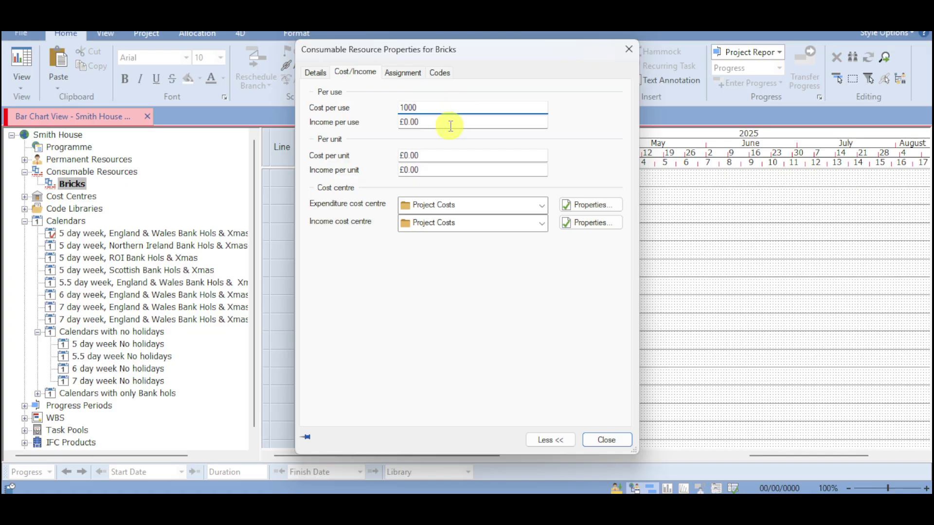
click(450, 123)
double_click(451, 123)
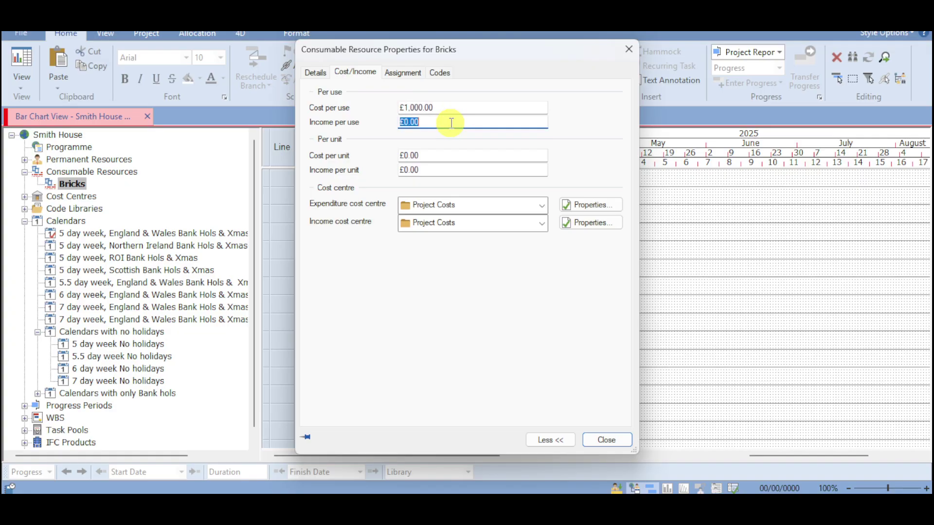
text(1200)
double_click(450, 123)
text(2000)
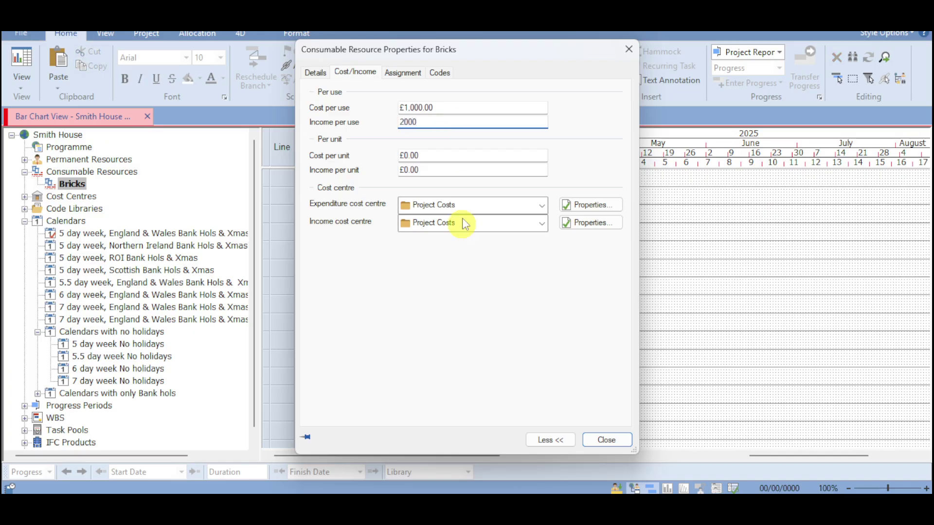
double_click(437, 156)
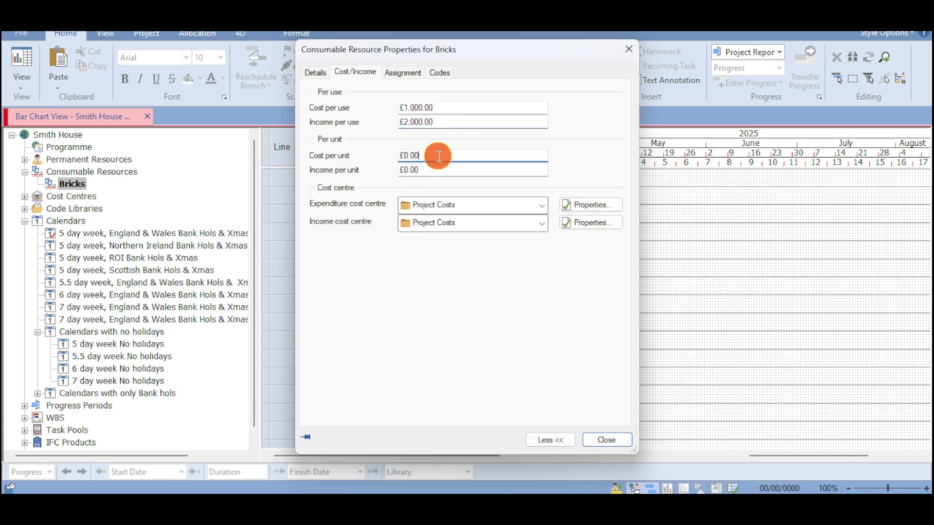
text(10)
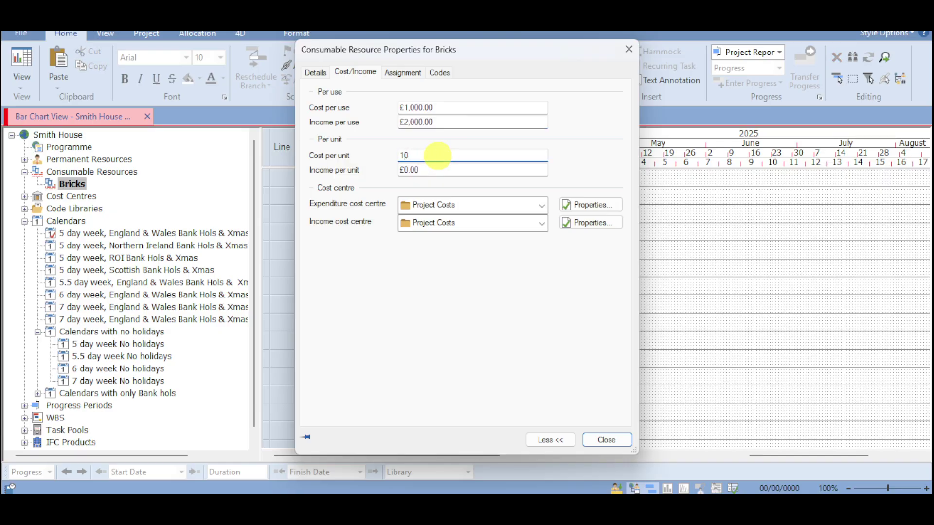
double_click(437, 170)
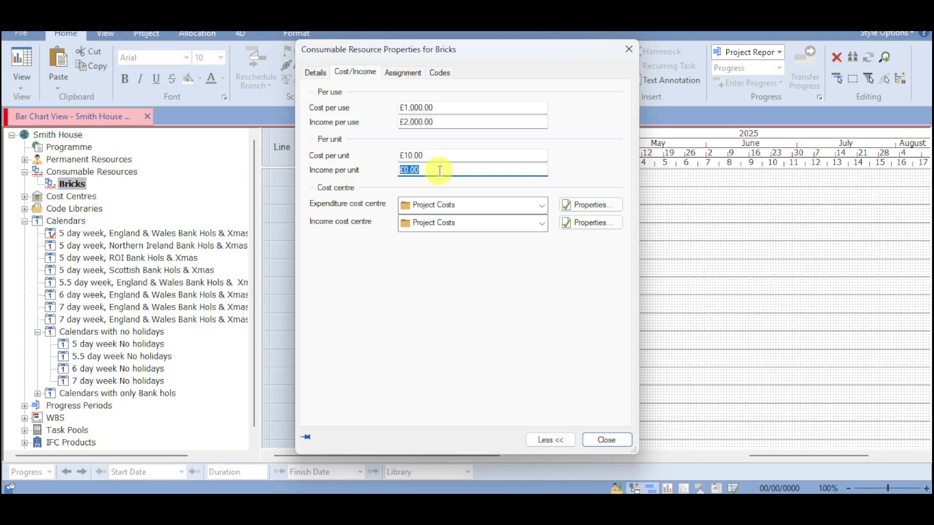
text(20)
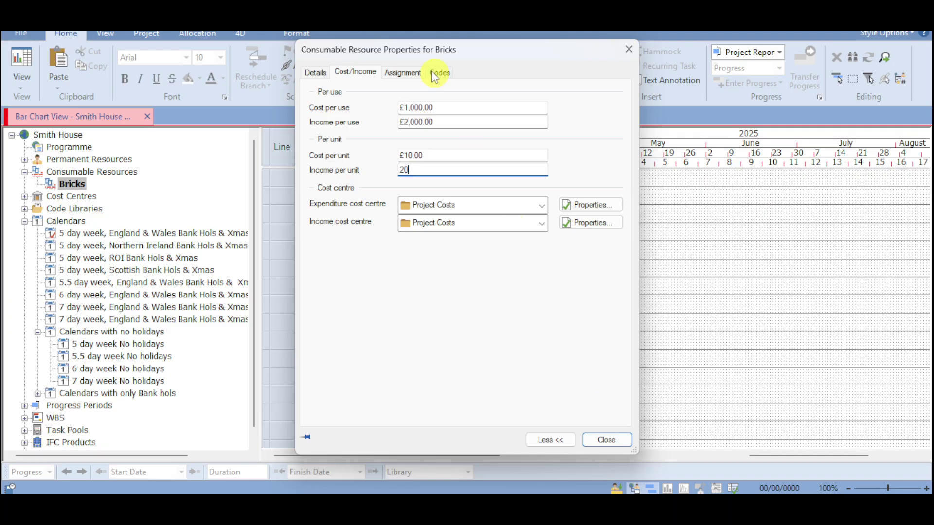
Step: Review Bricks' Modelling type and Start Milestone zero-duration assignment settings unchanged, then view its code libraries
click(408, 77)
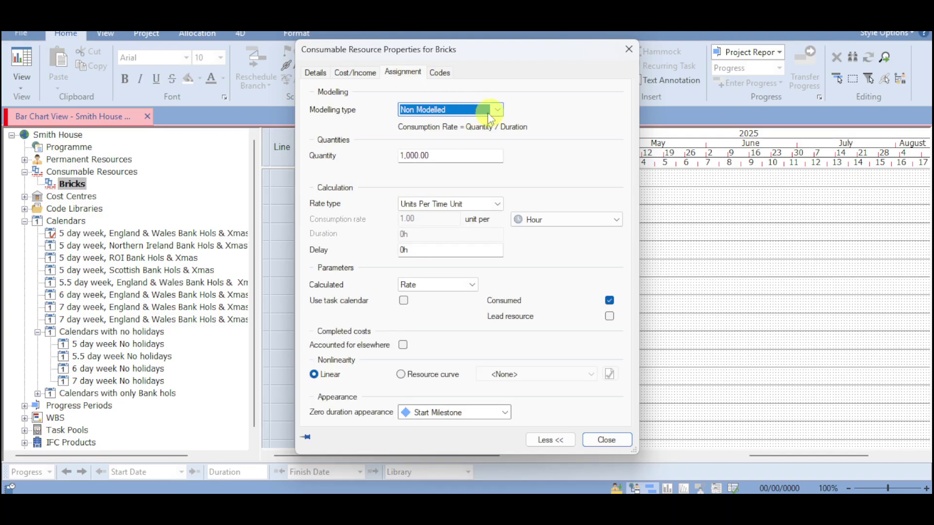
click(500, 109)
click(558, 109)
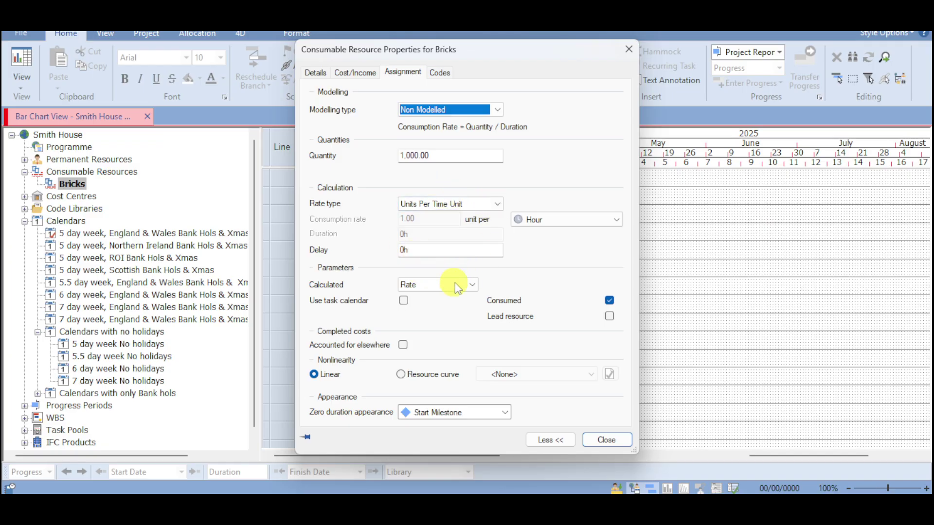
scroll(457, 292, down, 1)
scroll(458, 291, up, 1)
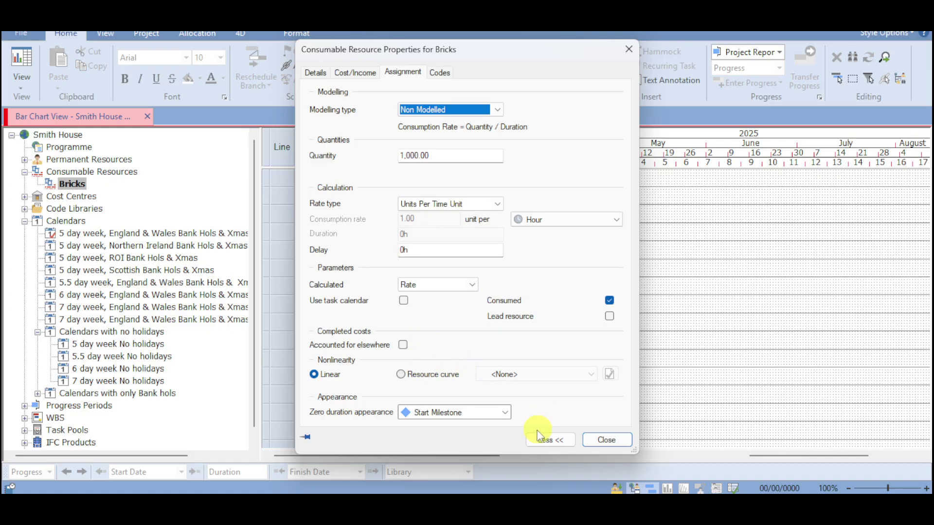
click(507, 415)
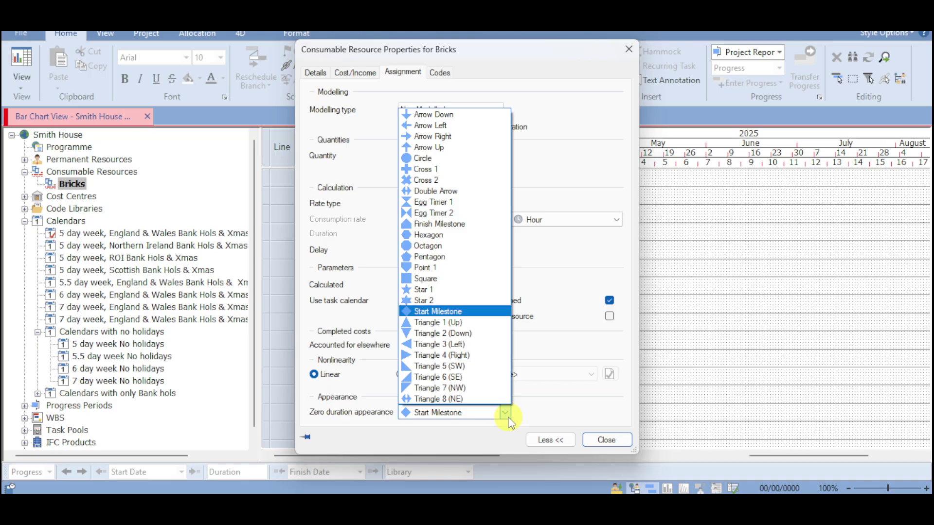
click(508, 414)
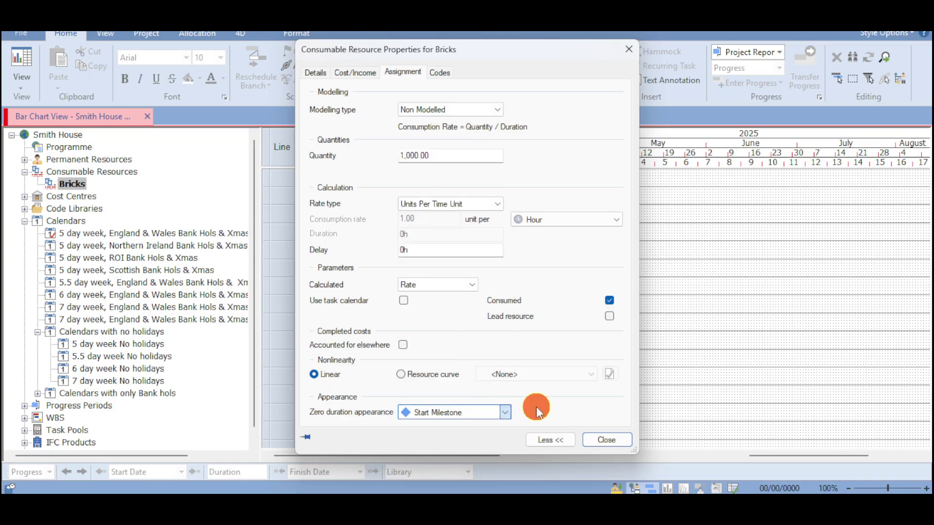
click(445, 79)
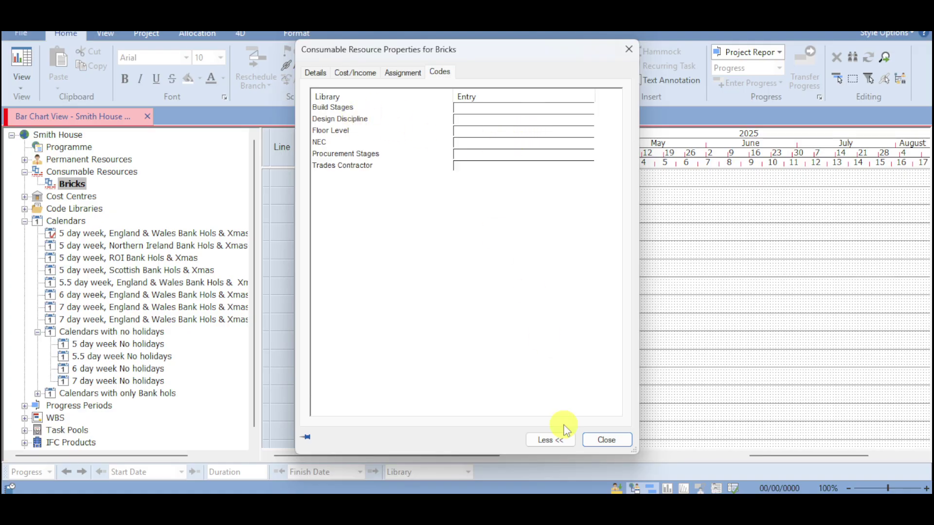
Step: Close the Bricks Consumable Resource Properties dialog
click(607, 440)
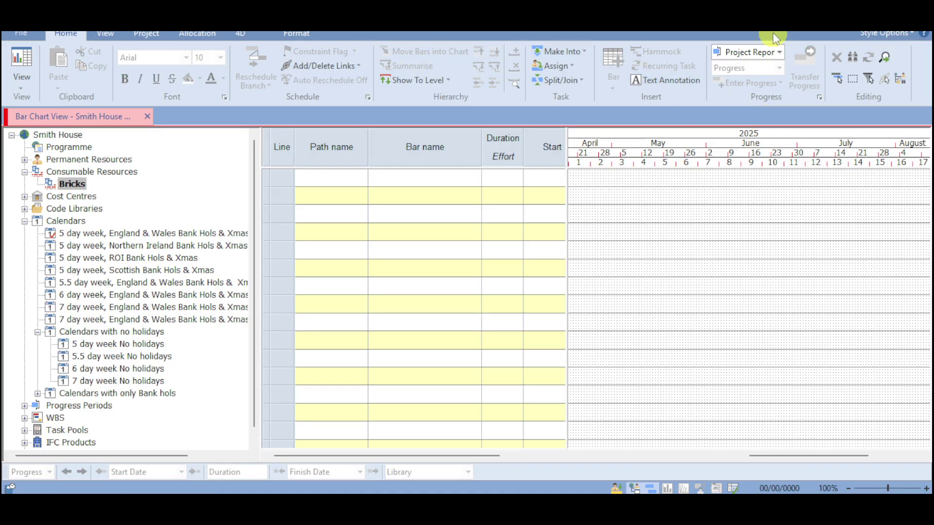
Step: Glance at Baseline Manager and Task ID (WBN) Numbering on the Project tab, then open Bar Chart Defaults
click(134, 36)
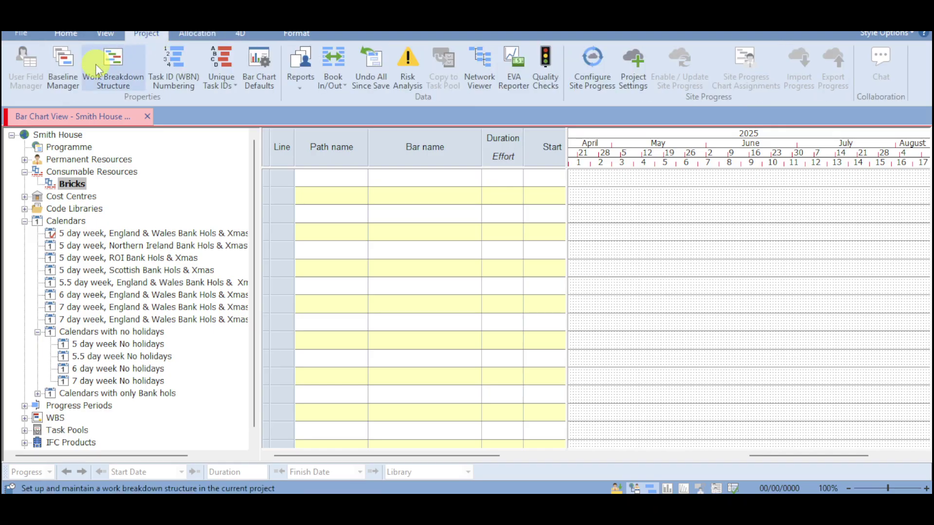
click(66, 79)
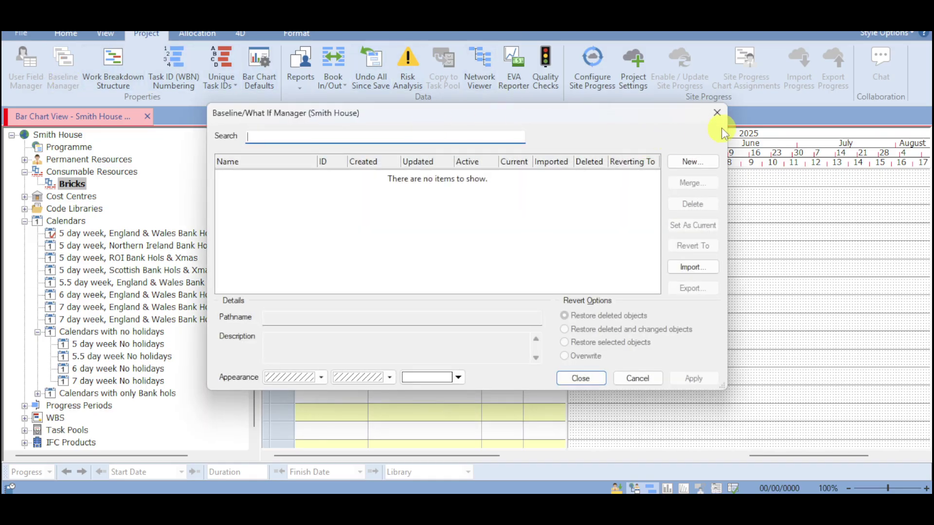
click(719, 114)
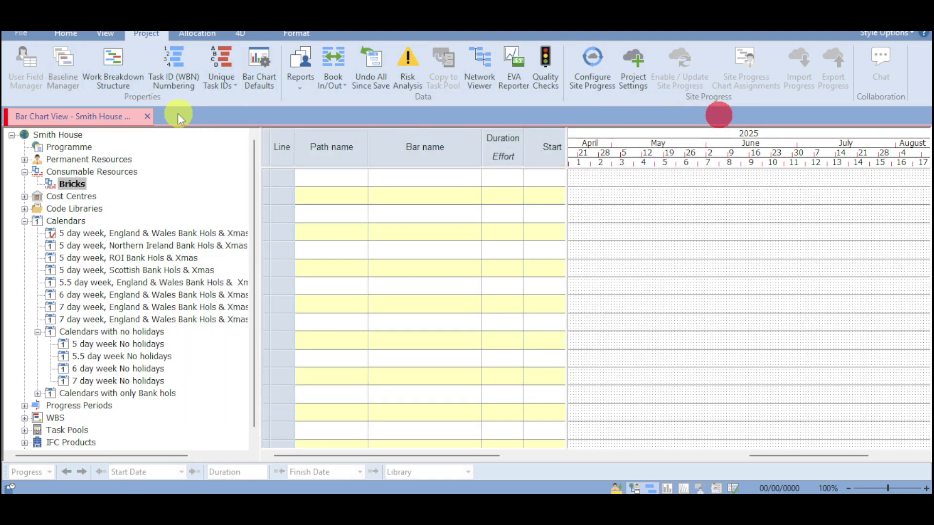
click(180, 84)
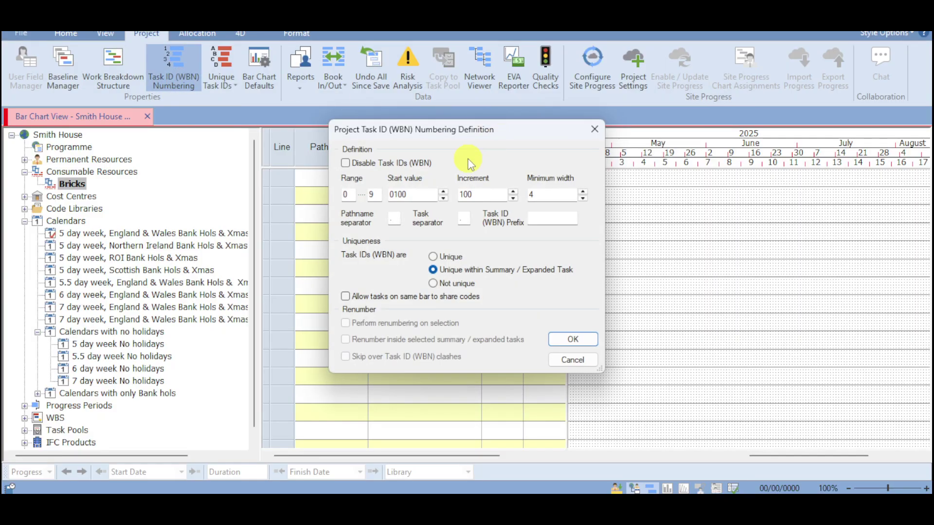
click(594, 130)
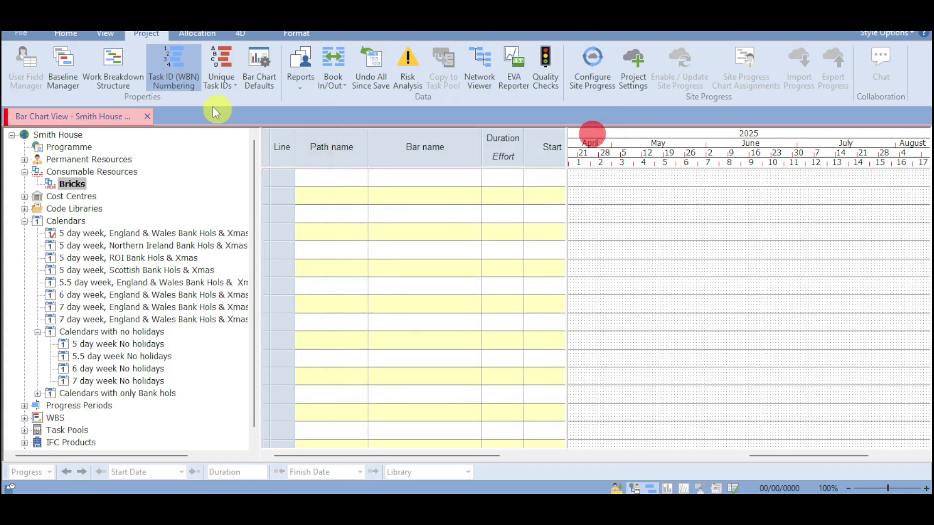
click(210, 85)
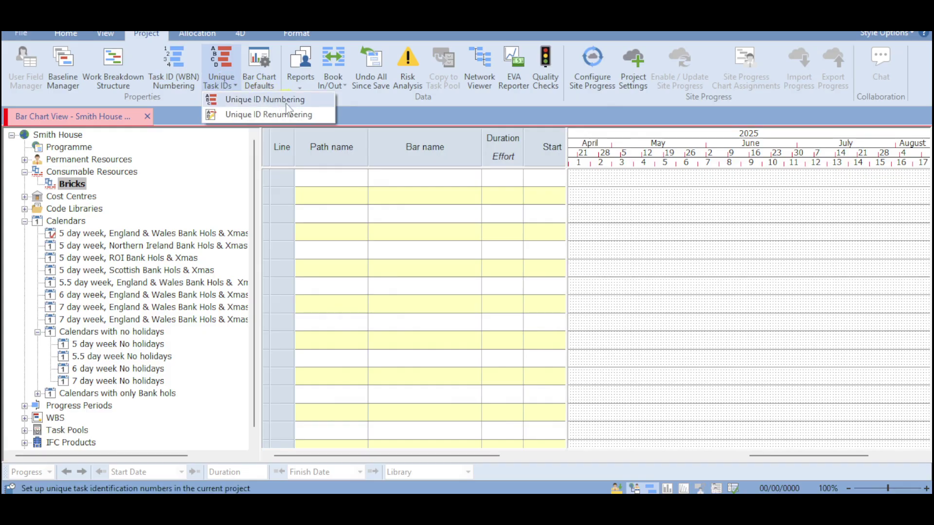
click(258, 71)
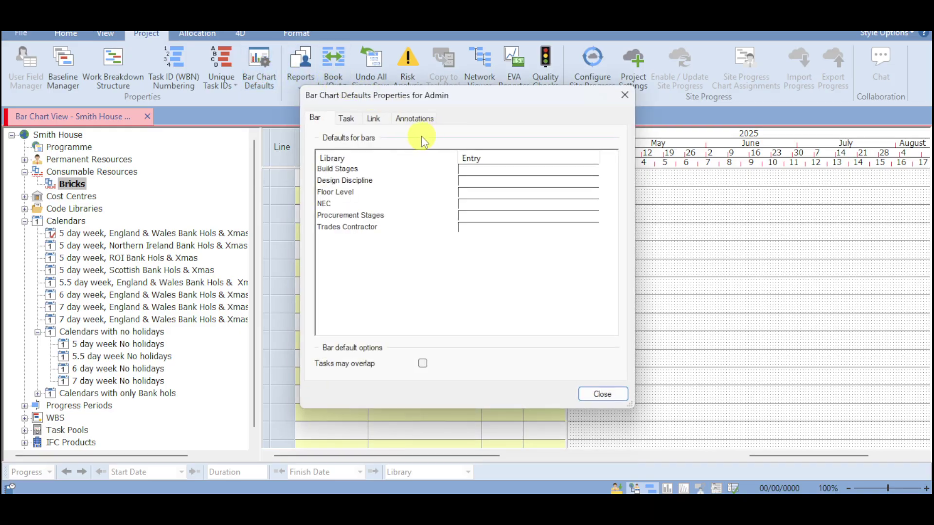
Step: Review the Task, Link and Annotations defaults, close Bar Chart Defaults, and list the Reports
click(351, 120)
click(373, 120)
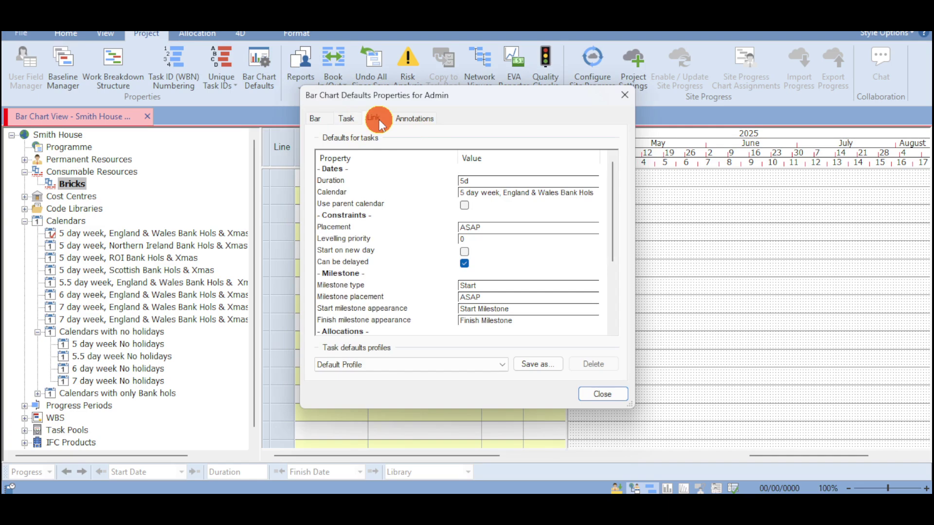
click(410, 120)
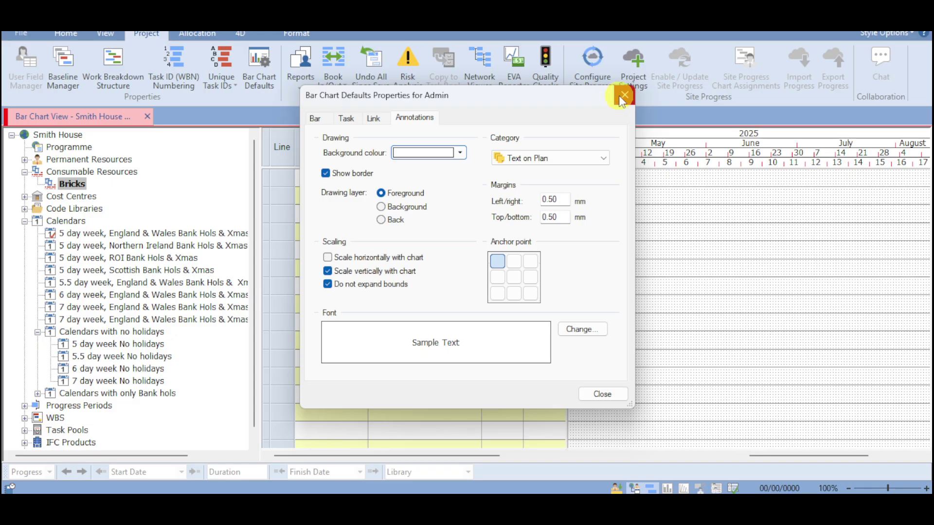
drag(617, 93, 619, 95)
click(305, 84)
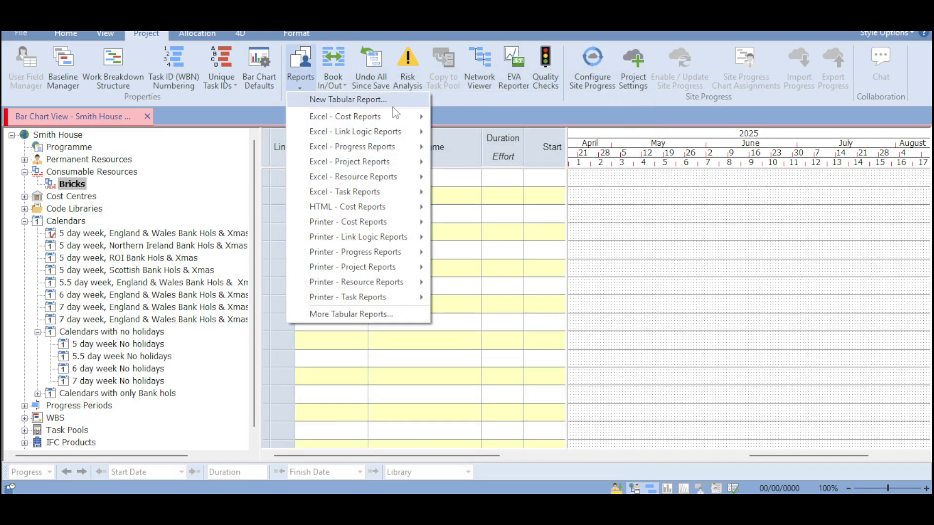
Step: Produce the HTML - Cost Reports 'Name, Cost, Income & Net' report and acknowledge the notice
mouse_move(362, 224)
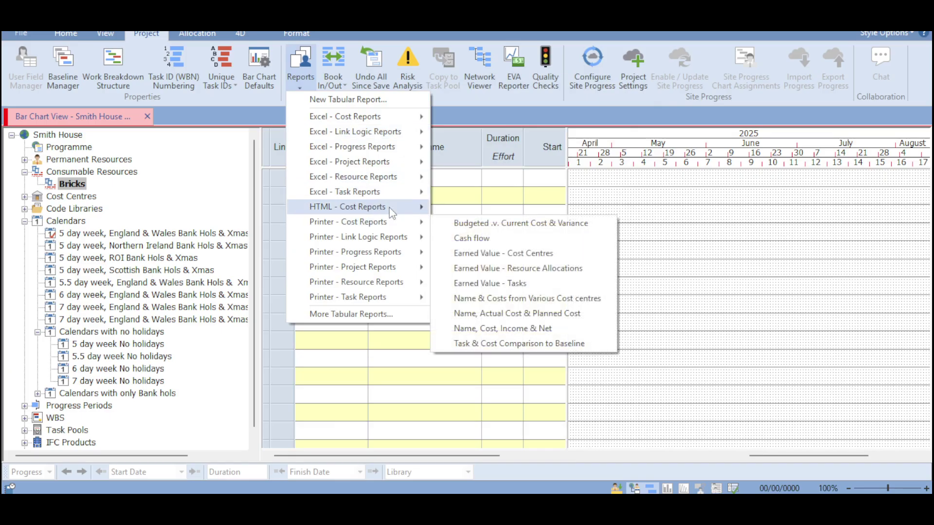
mouse_move(389, 207)
mouse_move(387, 122)
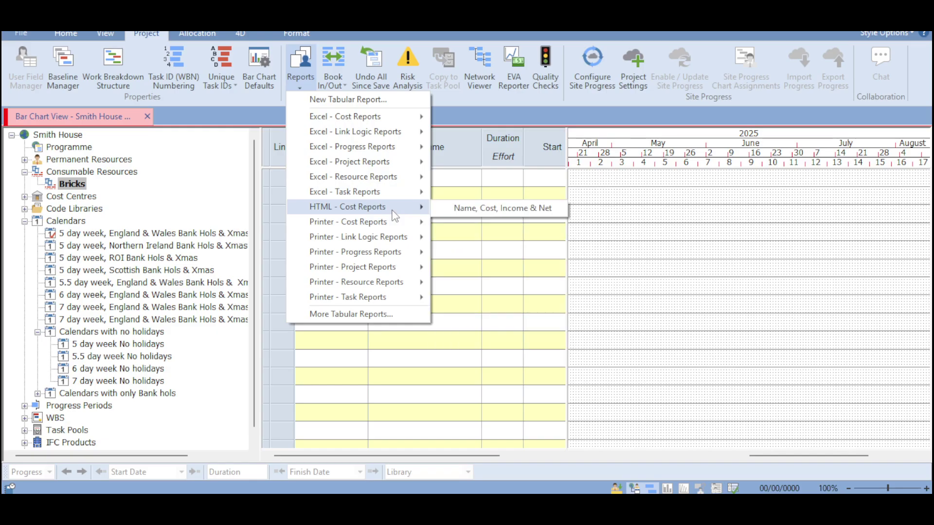
click(464, 208)
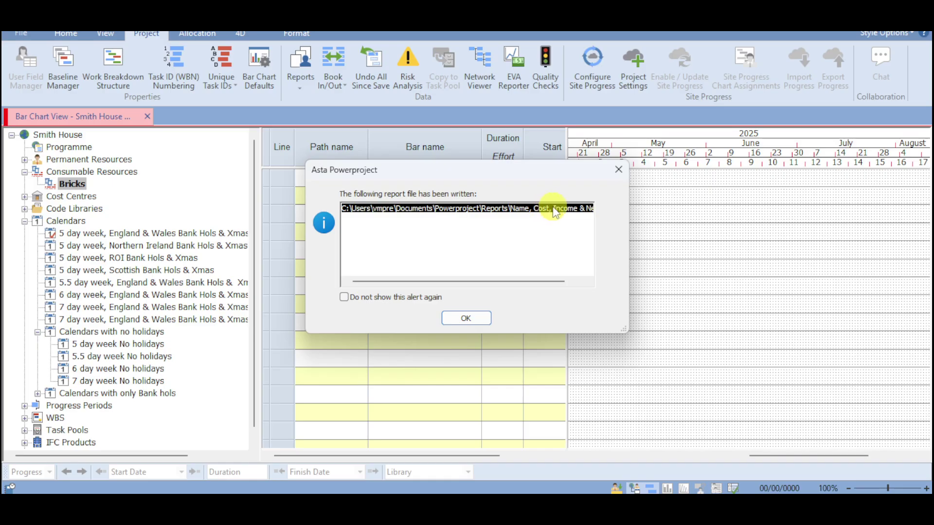
click(621, 170)
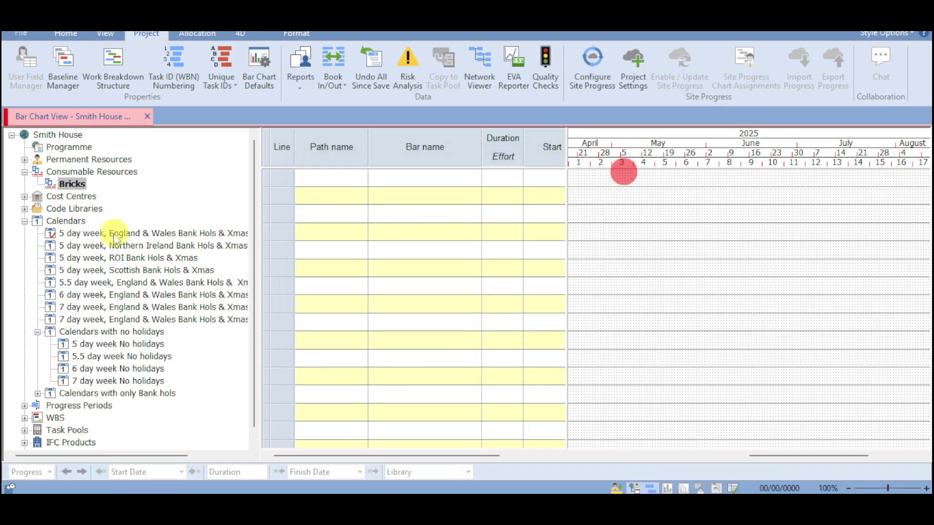
Step: Browse the NI, ROI Bank Hols & Xmas and 5.5 day week calendars, then review Calendars with no holidays
click(81, 221)
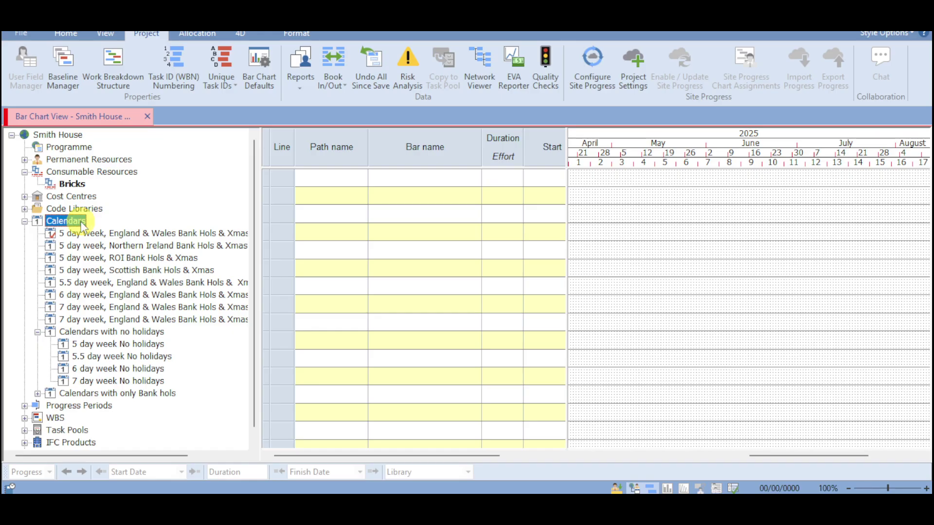
double_click(81, 221)
click(25, 221)
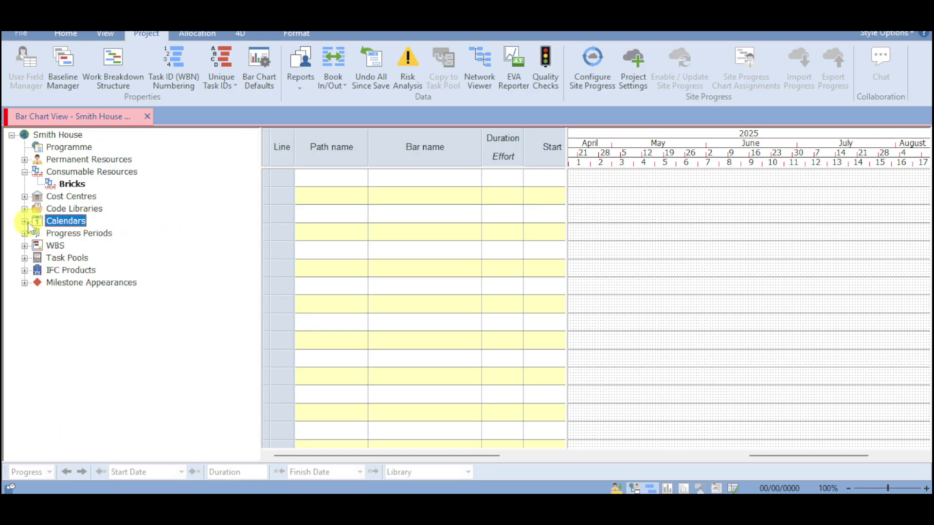
click(101, 234)
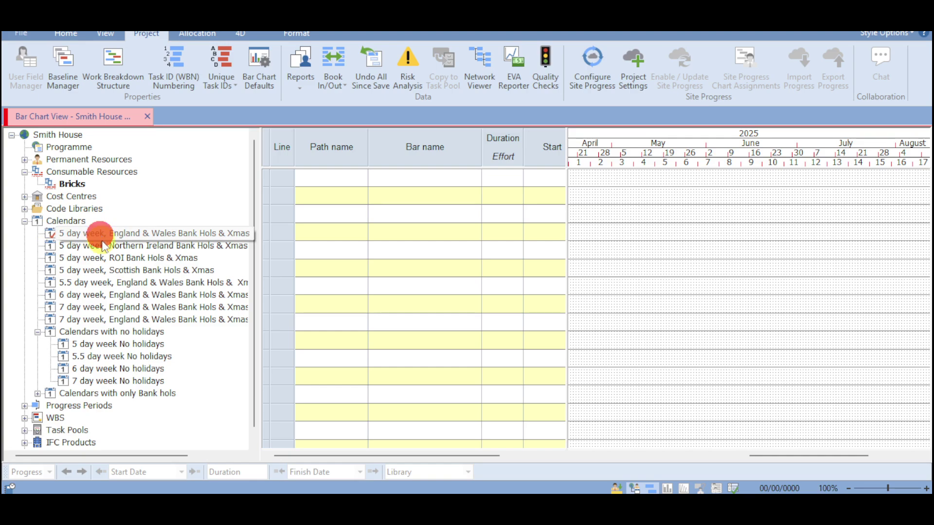
click(104, 247)
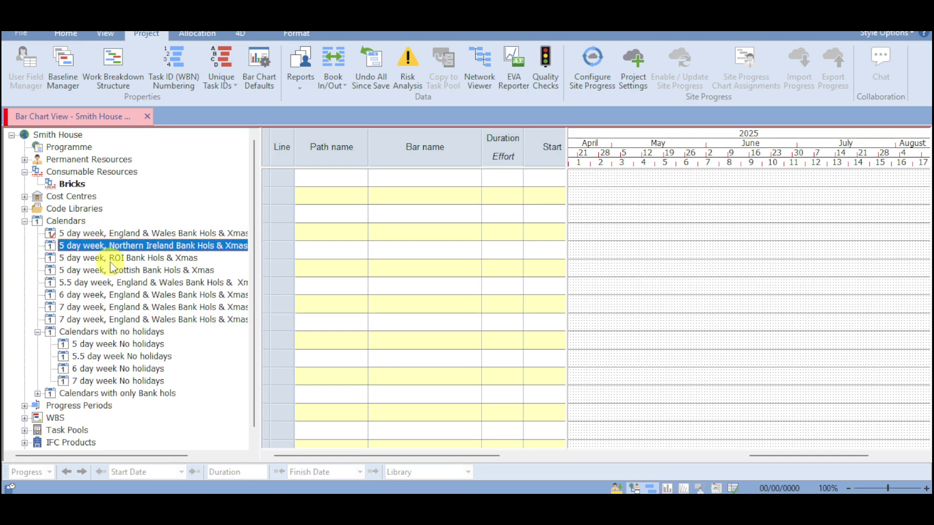
click(125, 258)
click(130, 282)
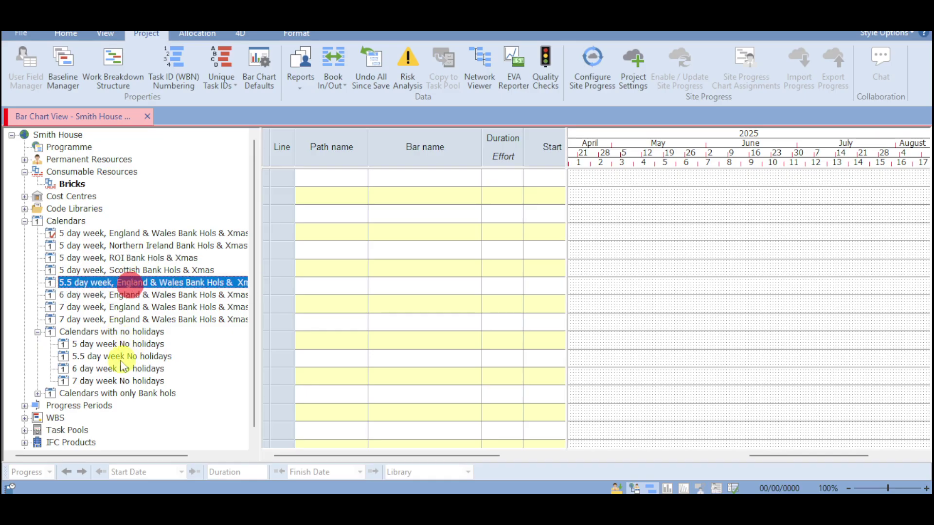
double_click(129, 334)
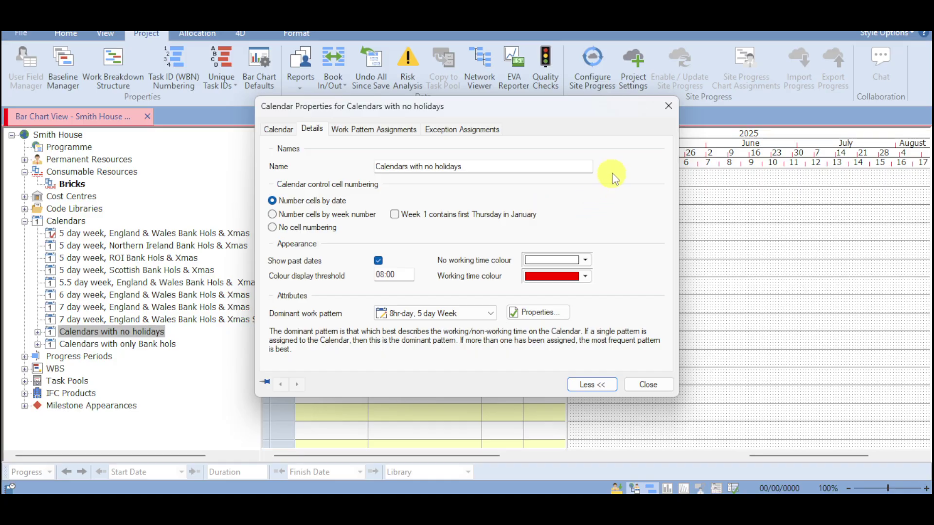
click(667, 105)
Step: Expand Progress Periods and select its Project Report Date entry
click(64, 357)
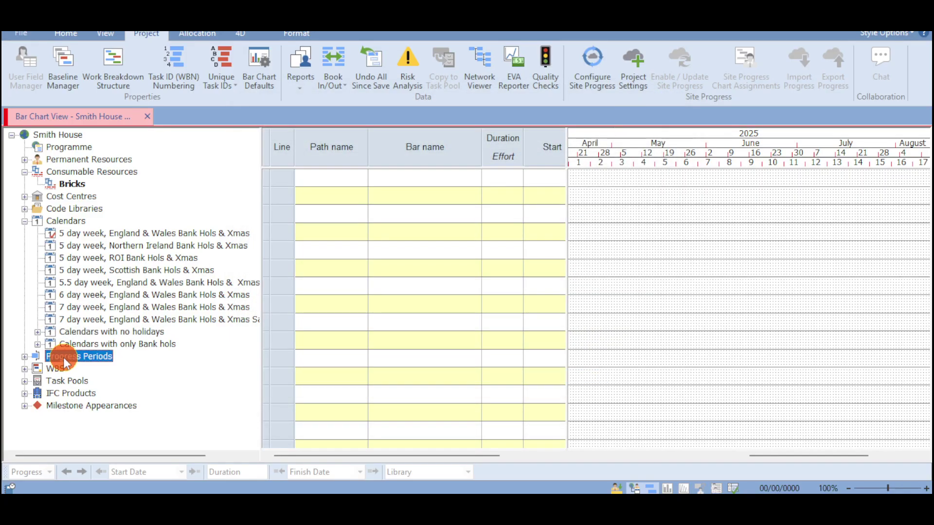
click(24, 357)
click(79, 371)
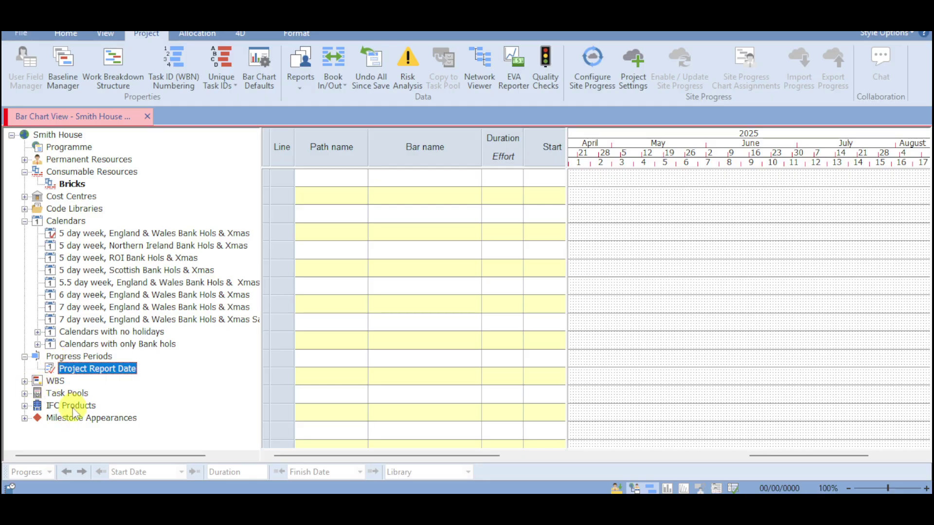
Step: Expand Milestone Appearances to browse the milestone shapes, then collapse it
click(25, 419)
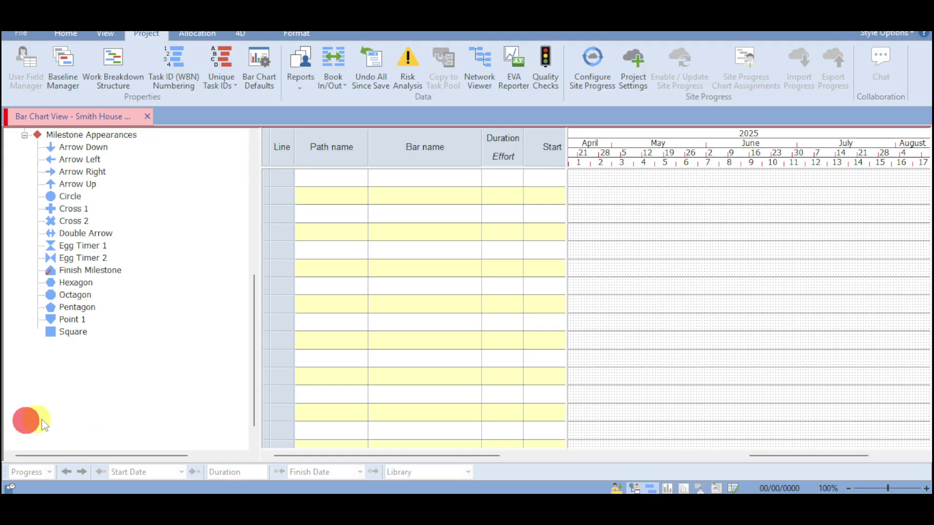
scroll(86, 292, up, 2)
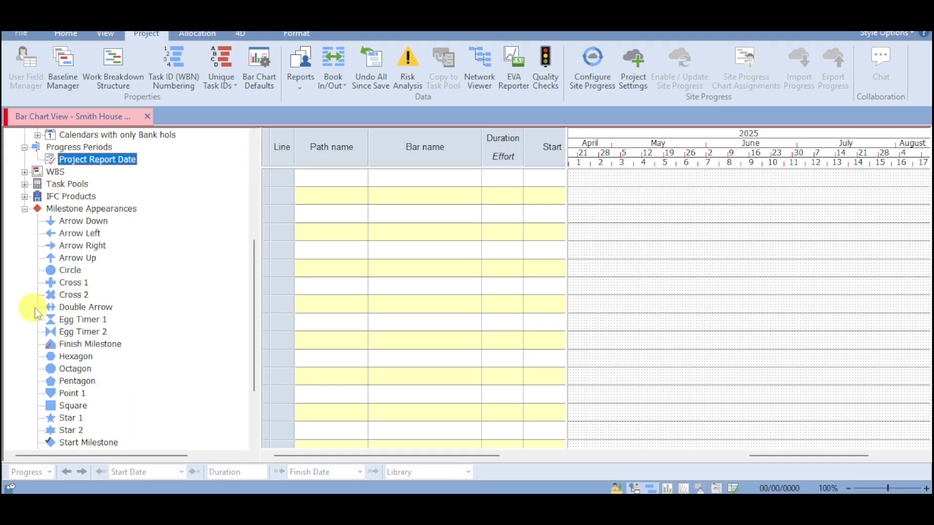
scroll(73, 326, down, 3)
scroll(75, 343, up, 4)
click(24, 258)
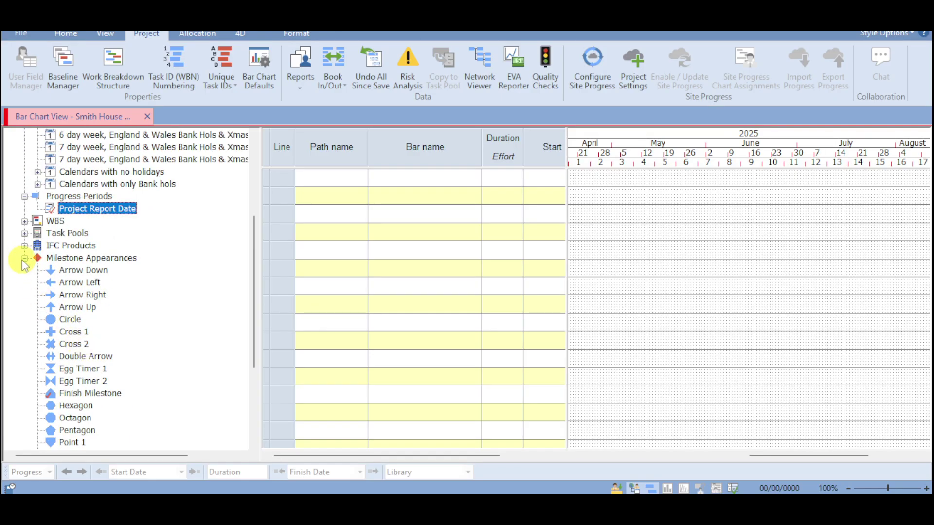
scroll(22, 260, up, 4)
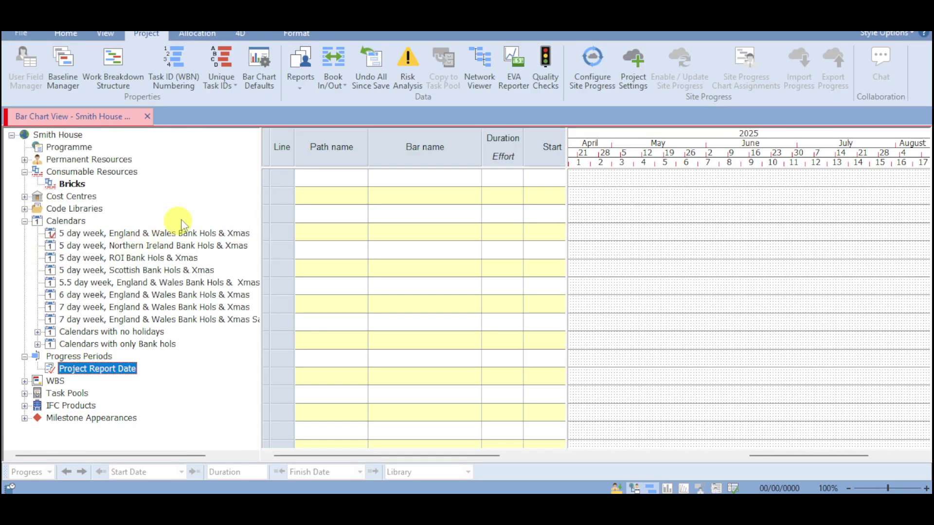
click(485, 83)
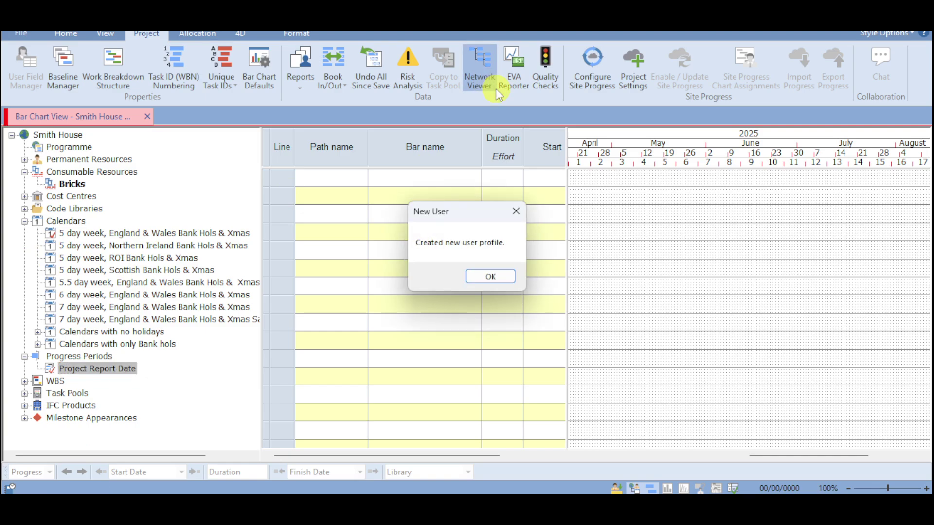
click(515, 211)
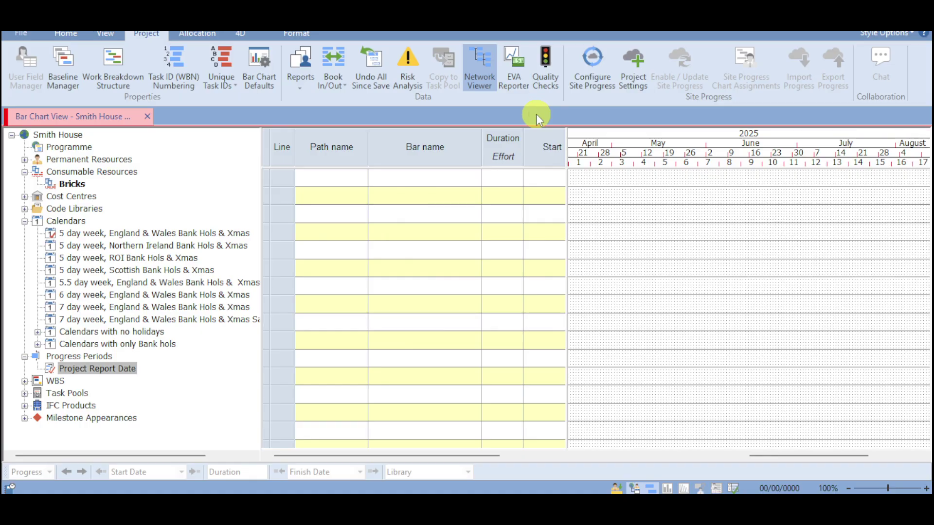
click(596, 207)
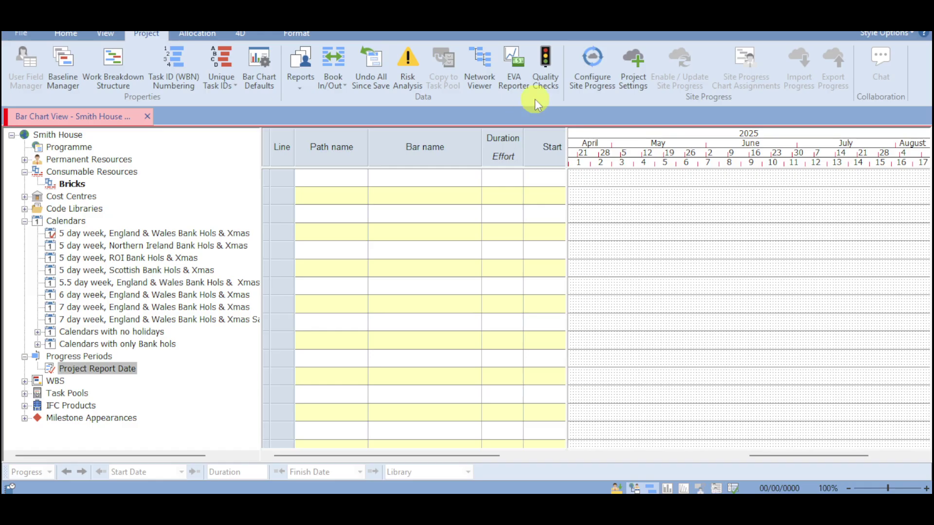
Step: Start the EVA Reporter and choose to report on costs
click(517, 71)
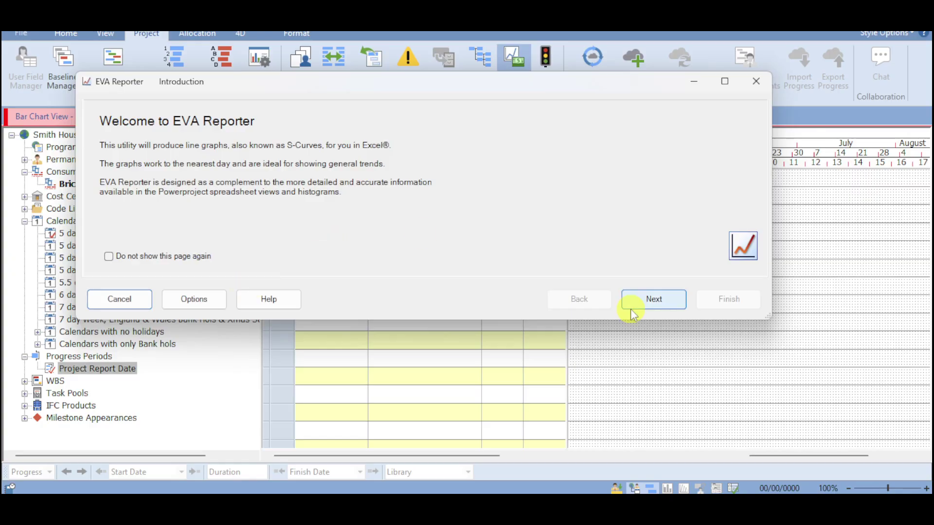
click(650, 302)
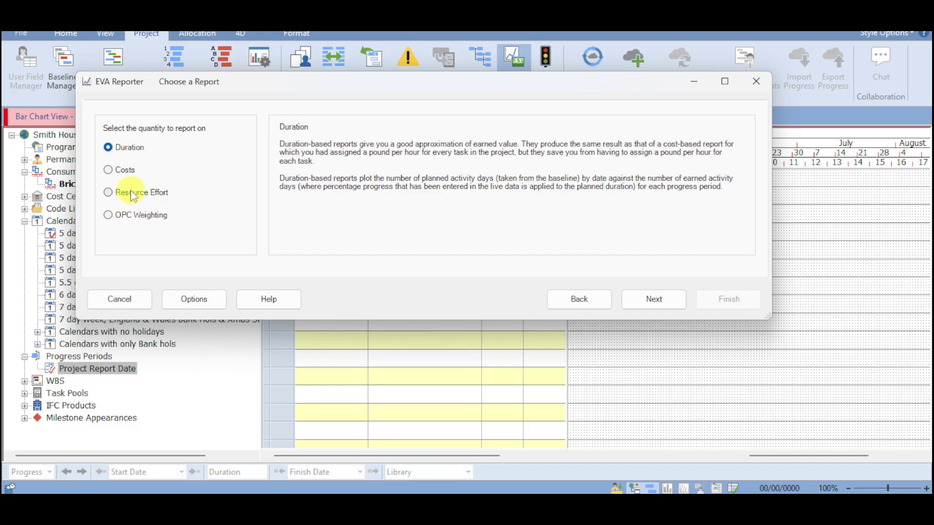
click(128, 173)
click(651, 300)
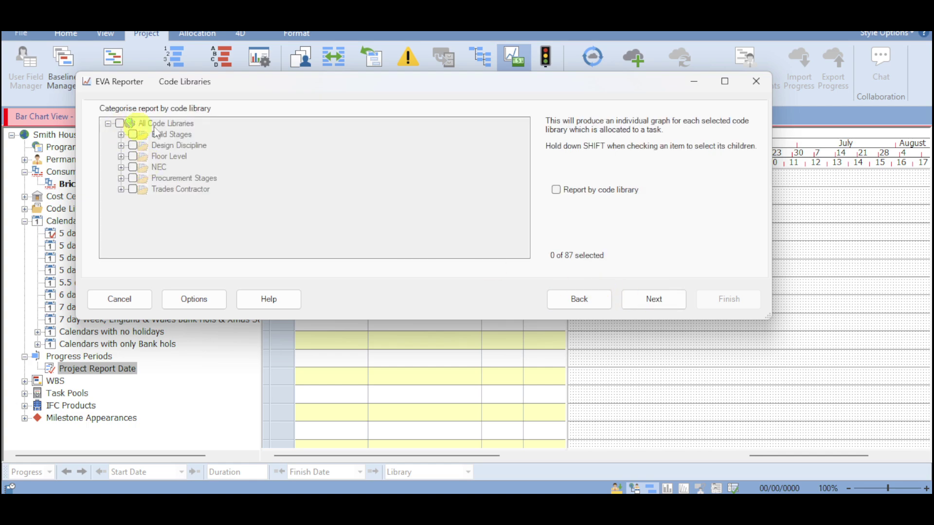
click(643, 298)
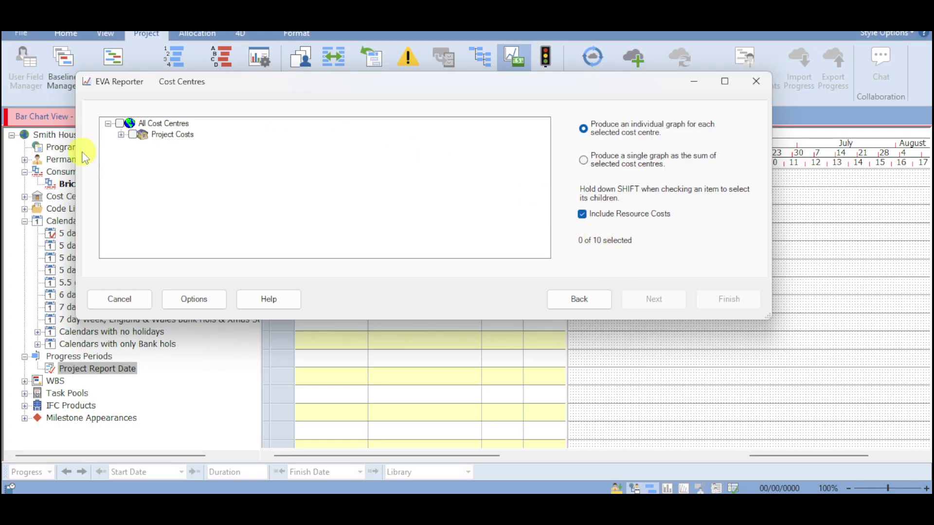
Step: Include all cost centres, keep default baseline and scope, run the report and close the reporter
shift+click(120, 123)
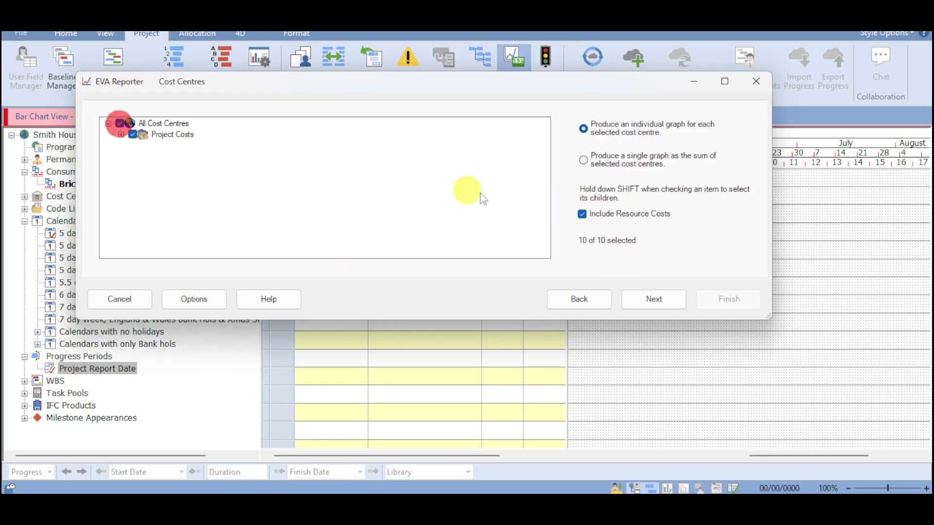
click(653, 299)
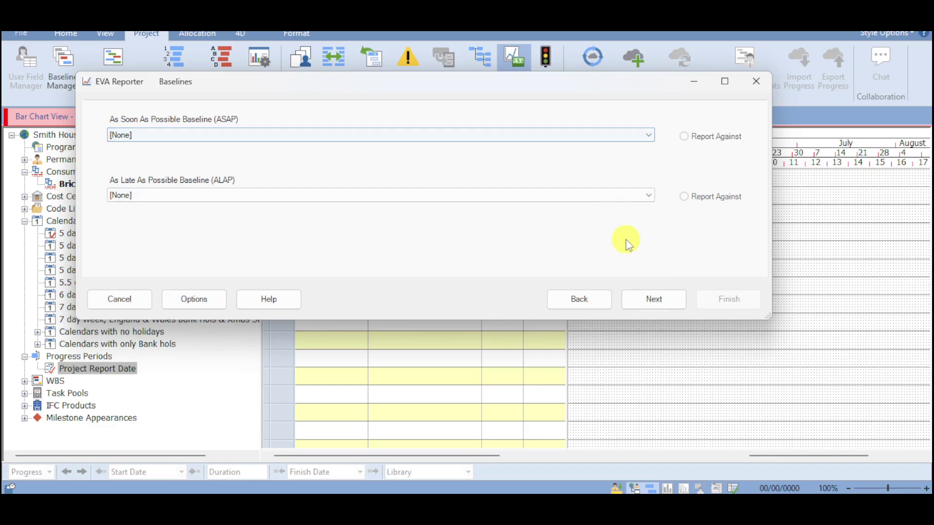
click(646, 299)
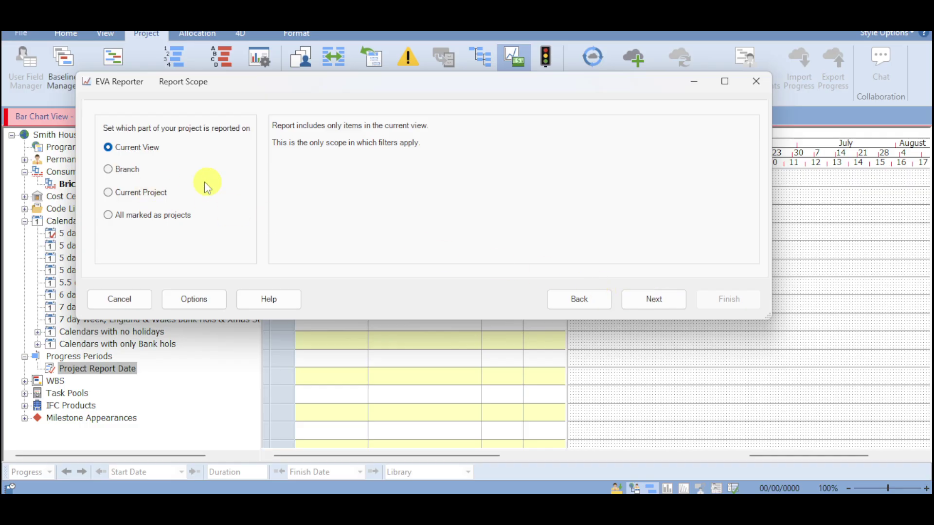
click(676, 305)
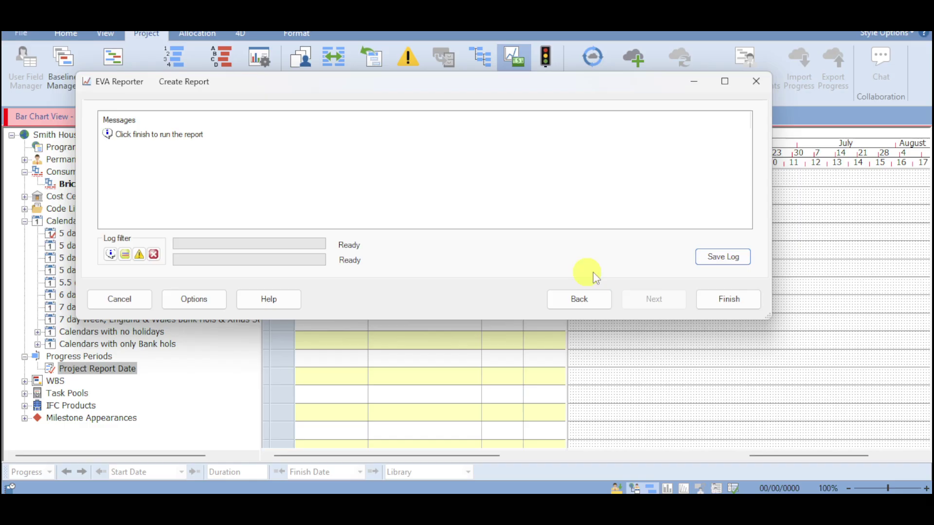
click(725, 298)
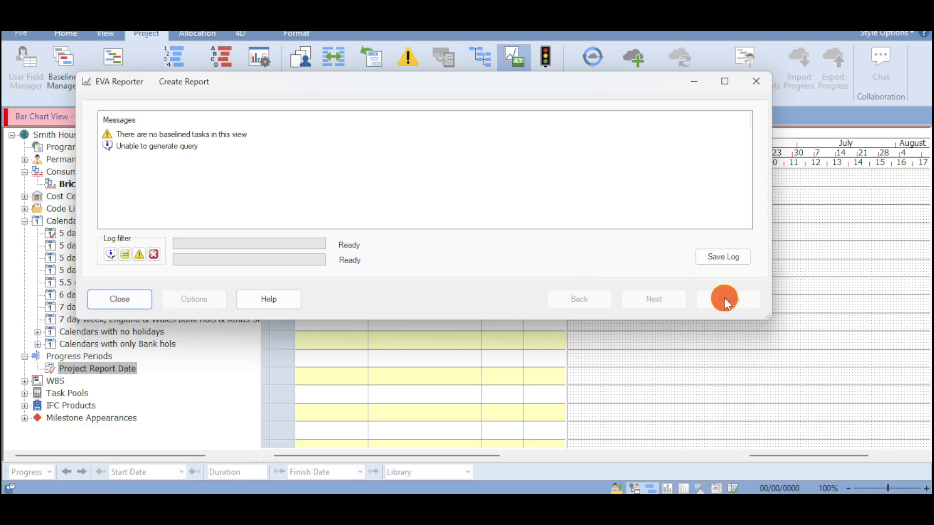
click(524, 225)
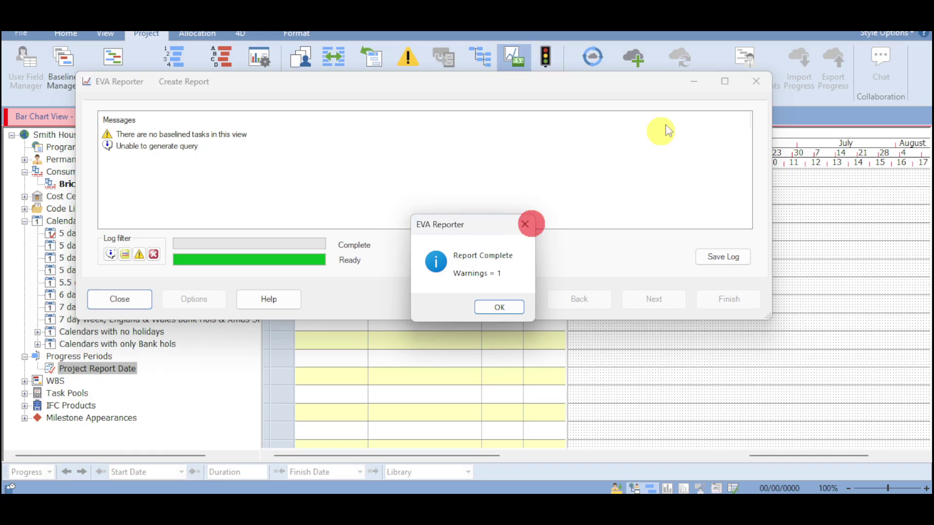
click(757, 82)
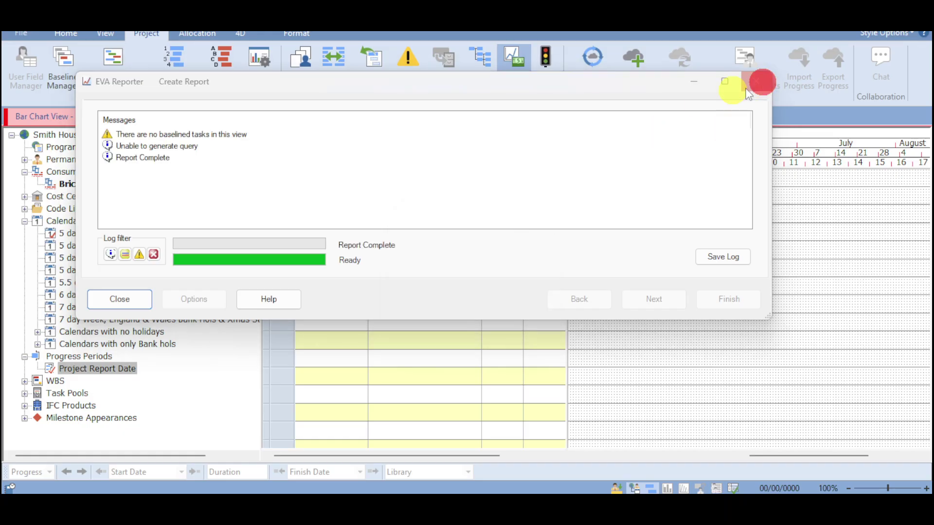
click(550, 68)
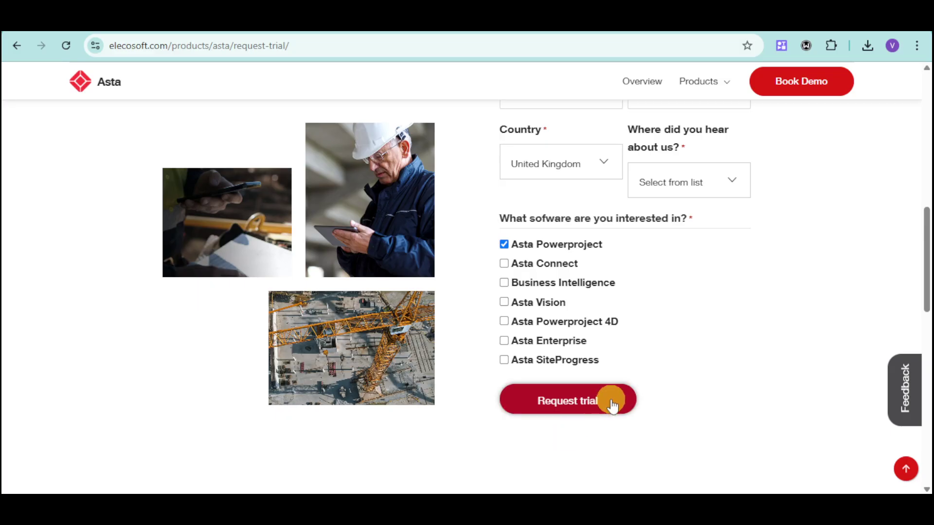
Step: Scroll up to the 'Try Asta for free' heading offering a 14-day trial
scroll(612, 404, up, 10)
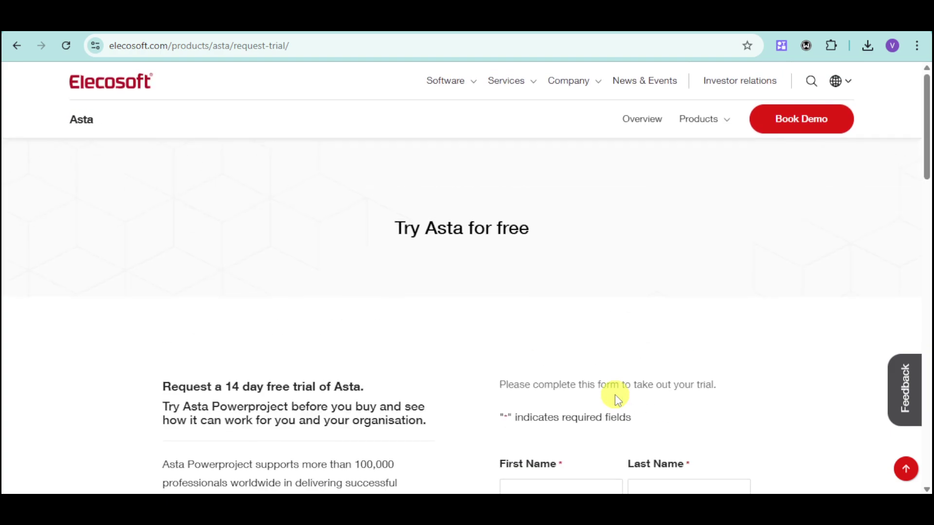